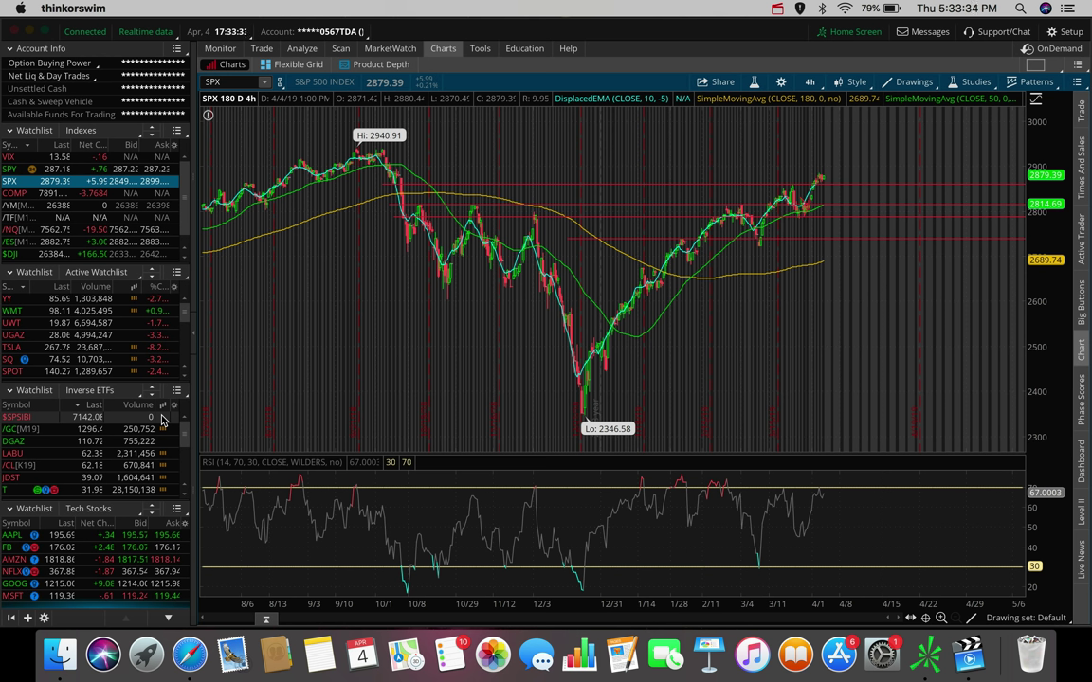
Step: Glance at the $DJI chart, then show /NQ futures on the 1 D : 1m time frame
key(Down)
key(Down)
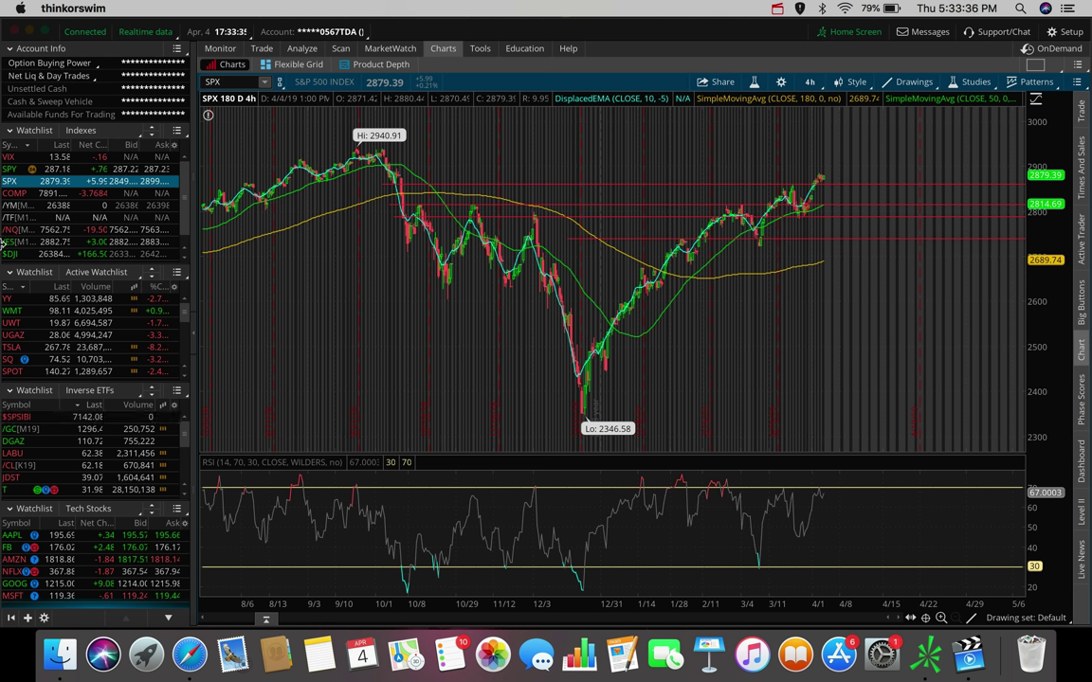
key(Down)
key(Down)
key(Down)
key(Down)
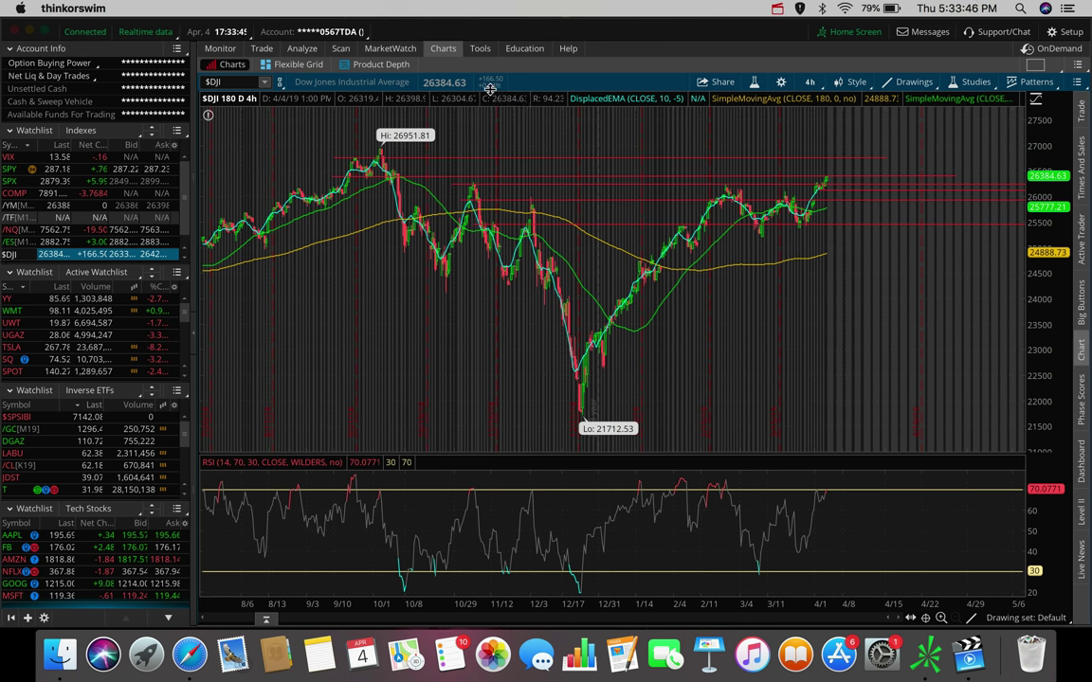
key(Up)
key(Up)
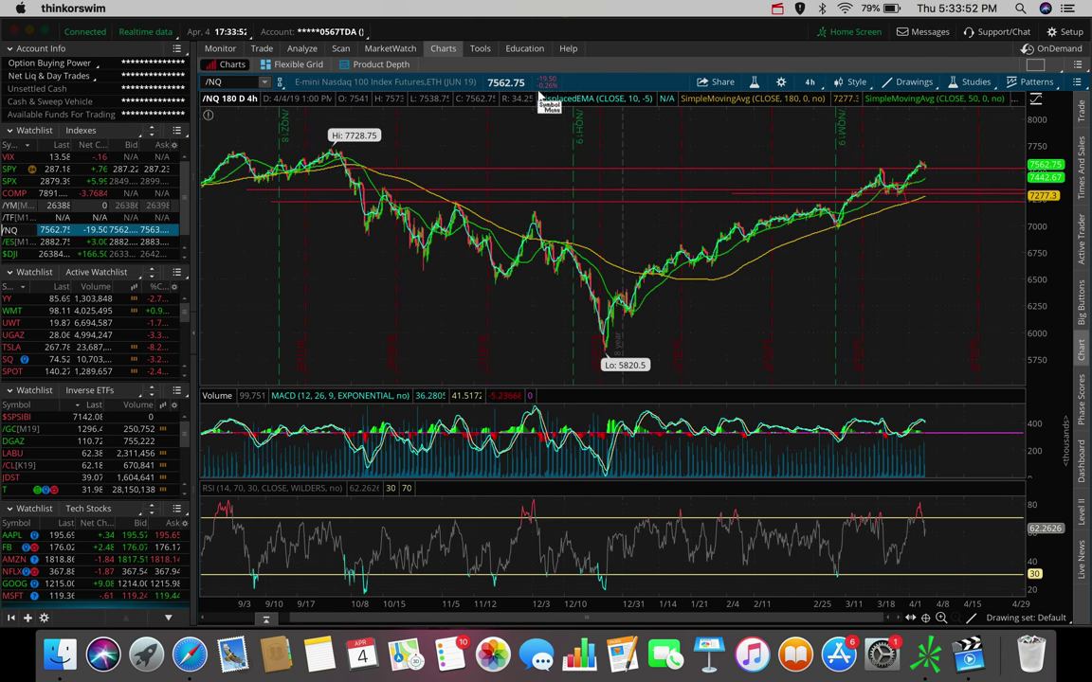
click(809, 81)
click(777, 144)
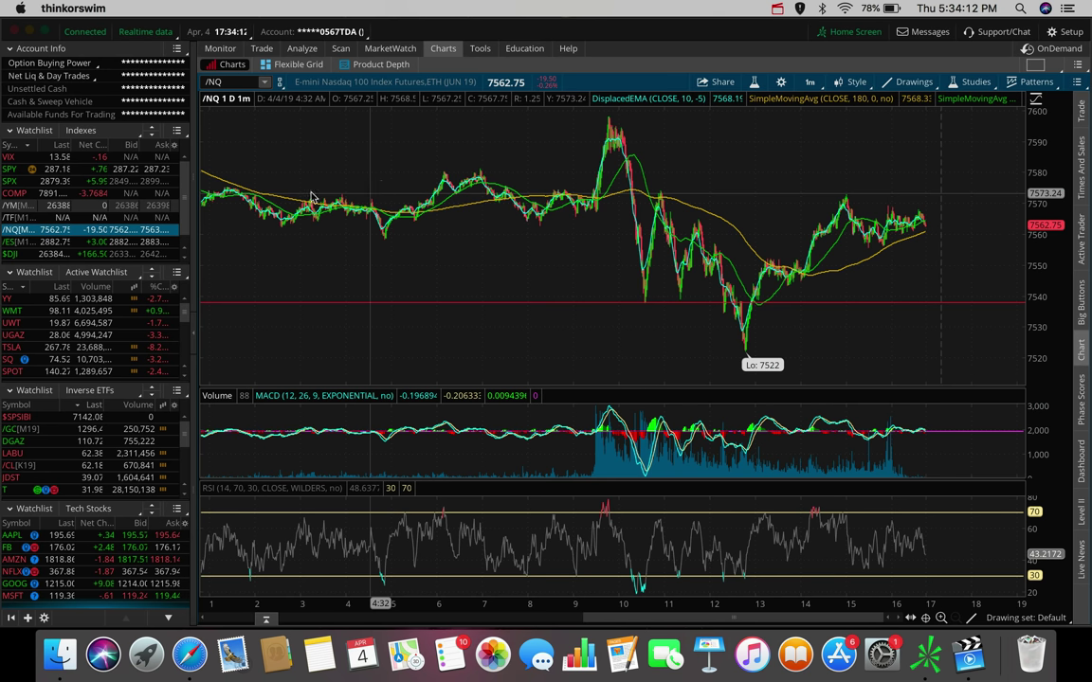
Step: Load SPX and set its chart to the 180 D : 4h time frame
click(19, 181)
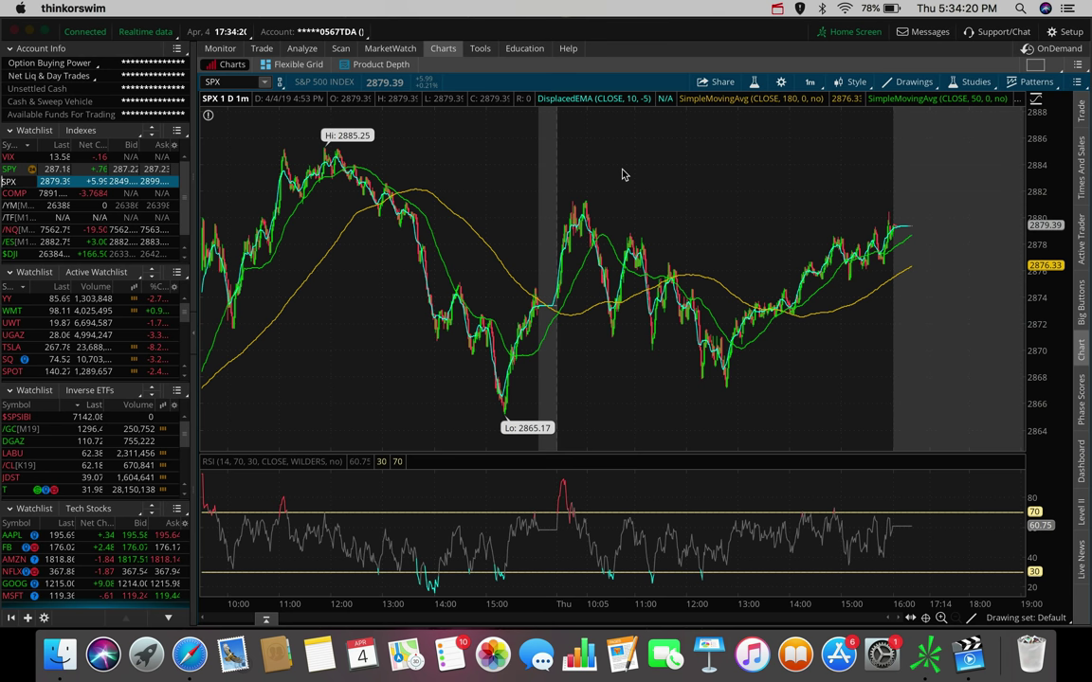
click(810, 81)
click(769, 254)
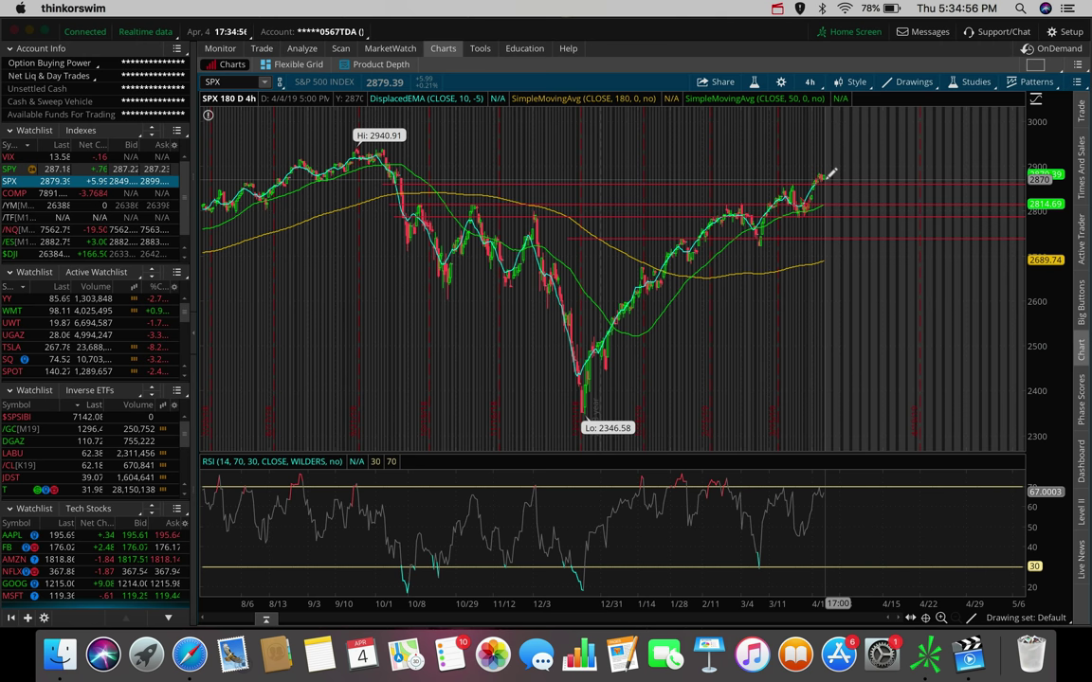
click(809, 81)
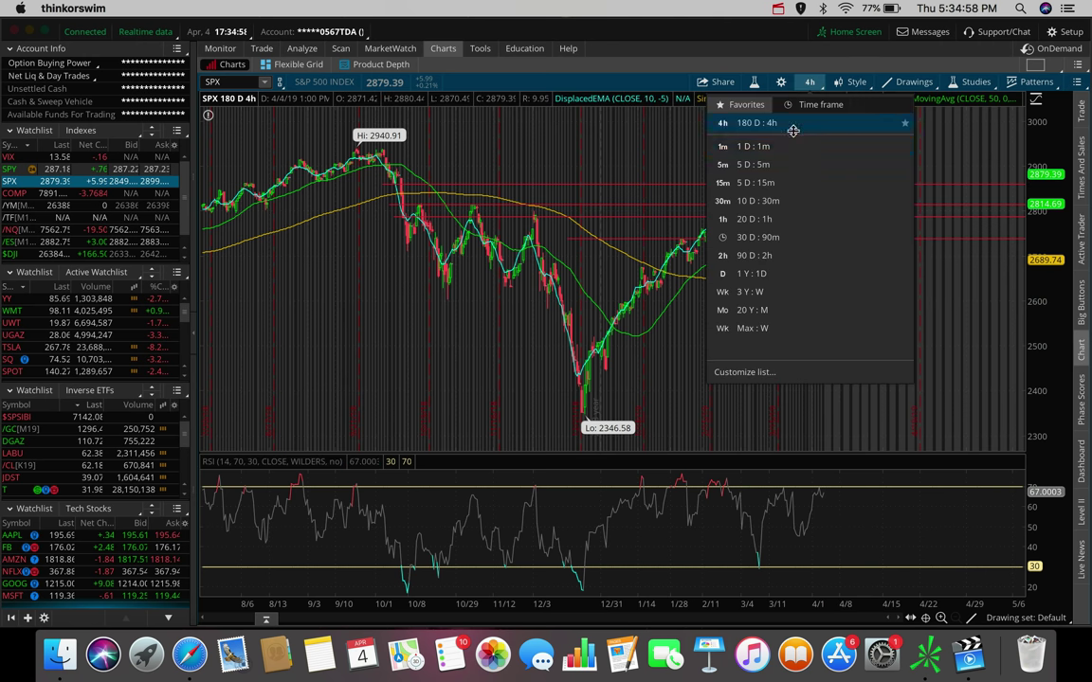
click(775, 164)
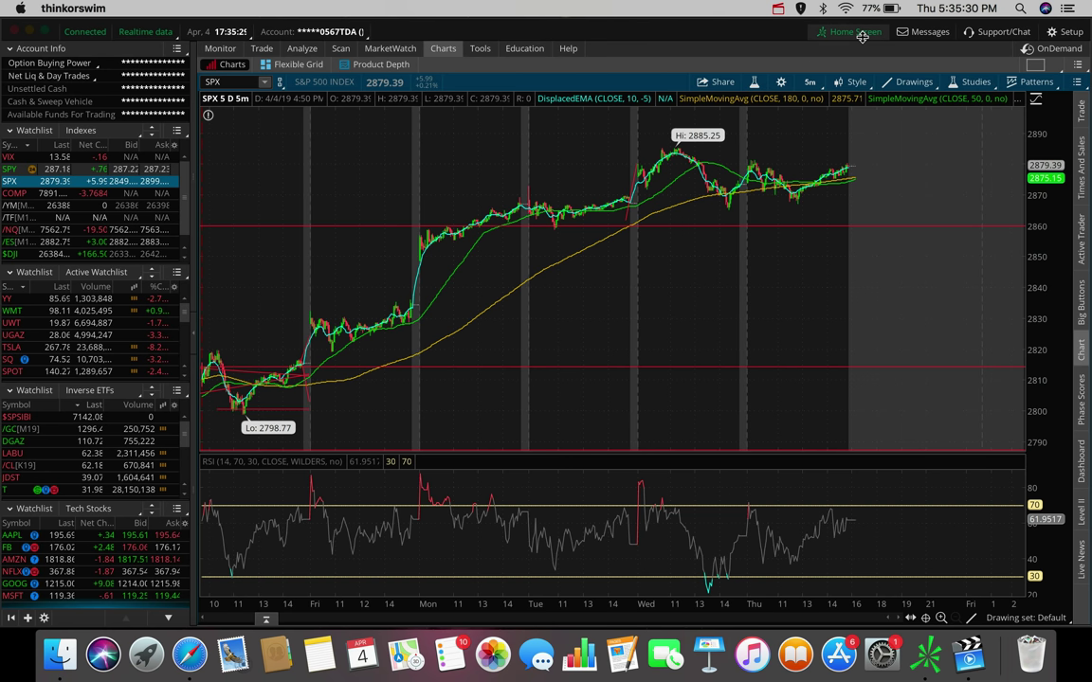
click(809, 82)
click(774, 251)
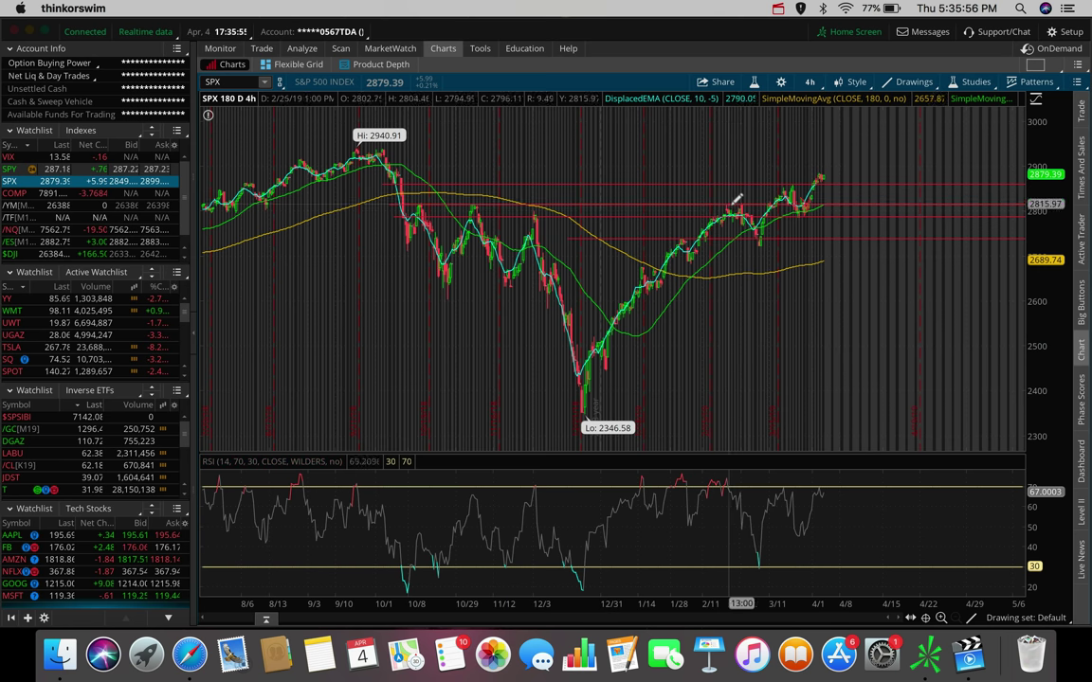
click(737, 203)
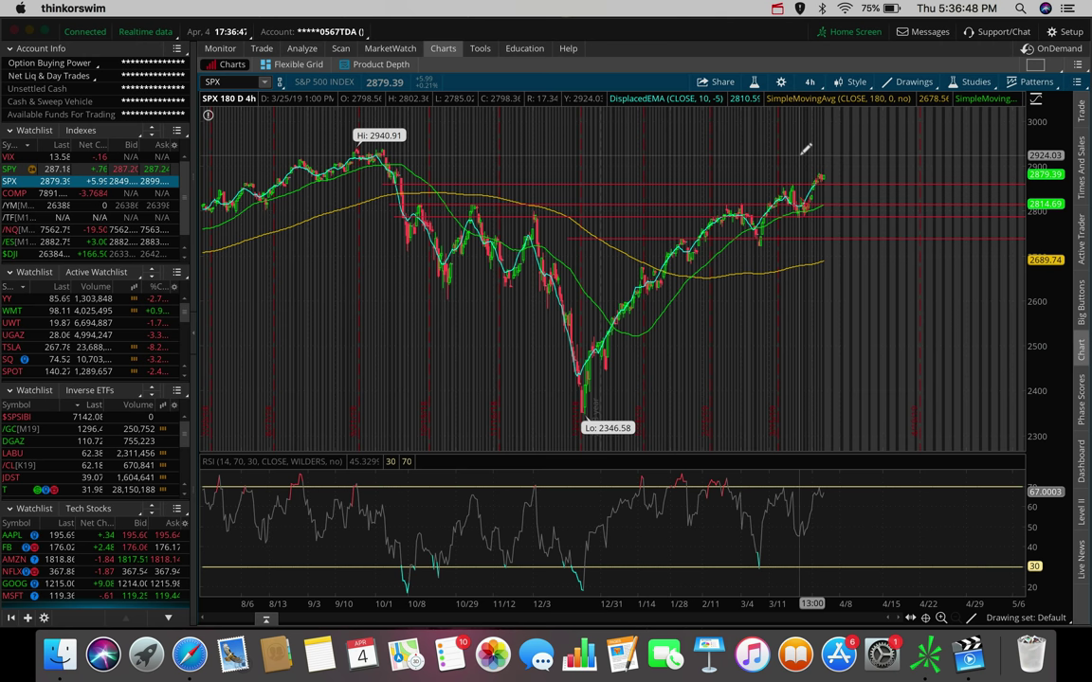
Step: Load the $DJI chart and zoom into its most recent month of bars
click(11, 254)
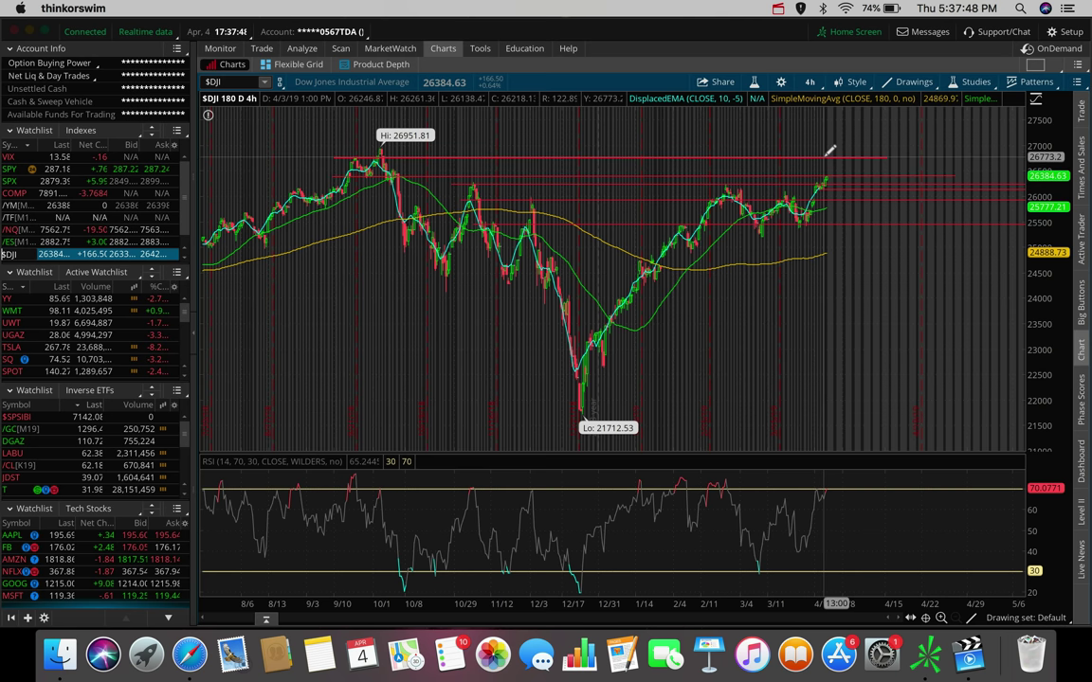
mouse_move(829, 175)
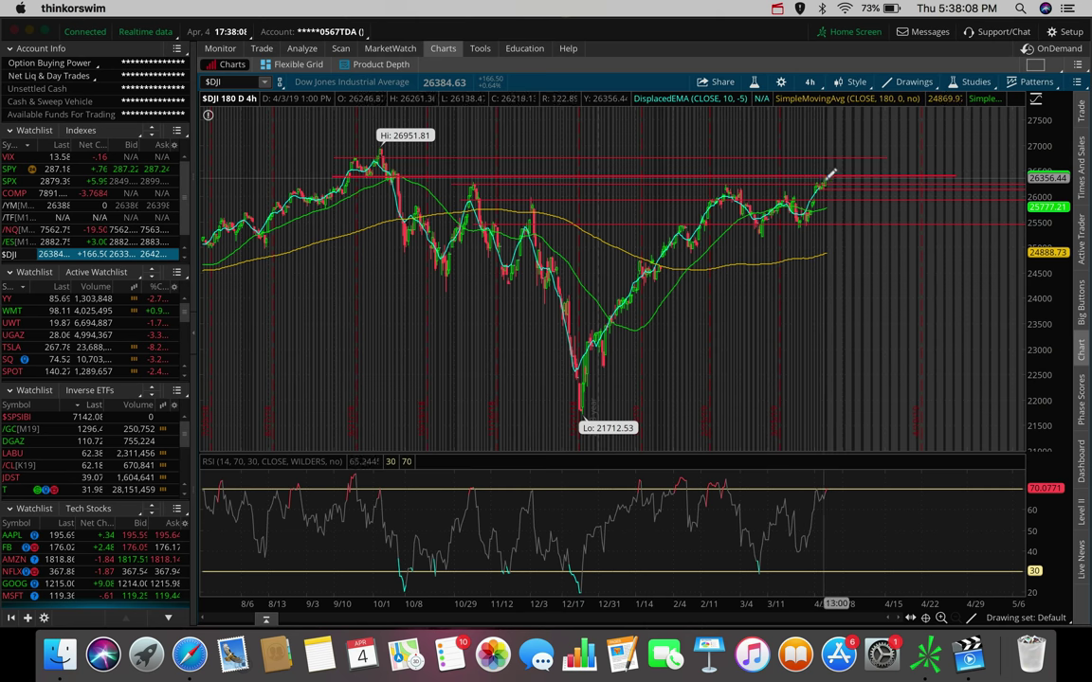
drag(865, 164, 755, 171)
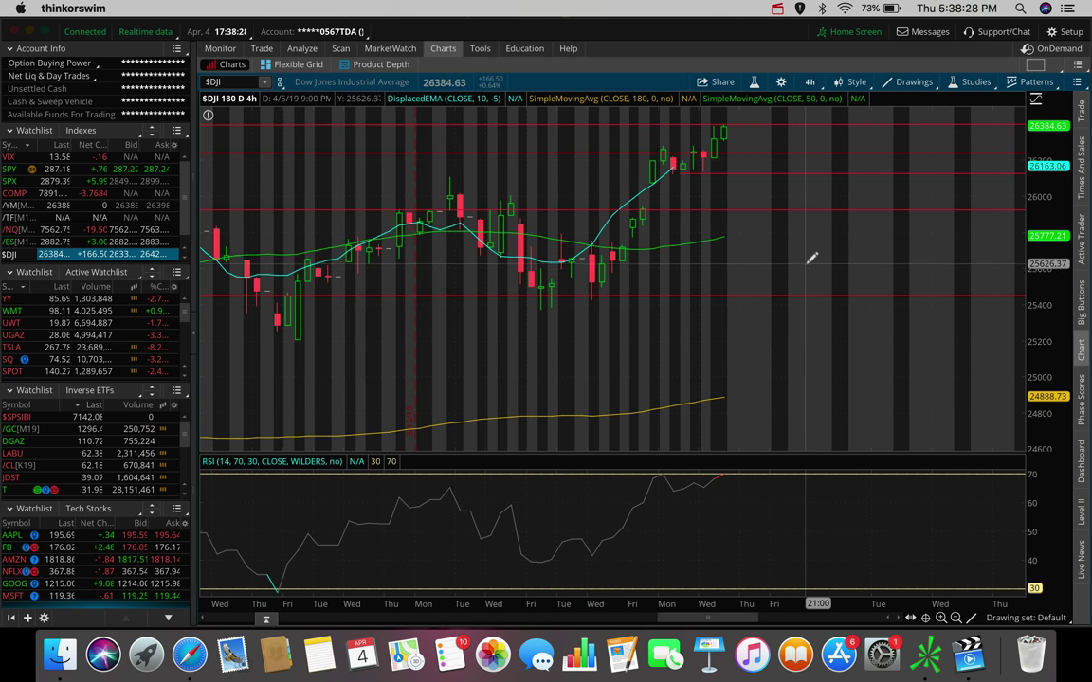
scroll(811, 256, down, 5)
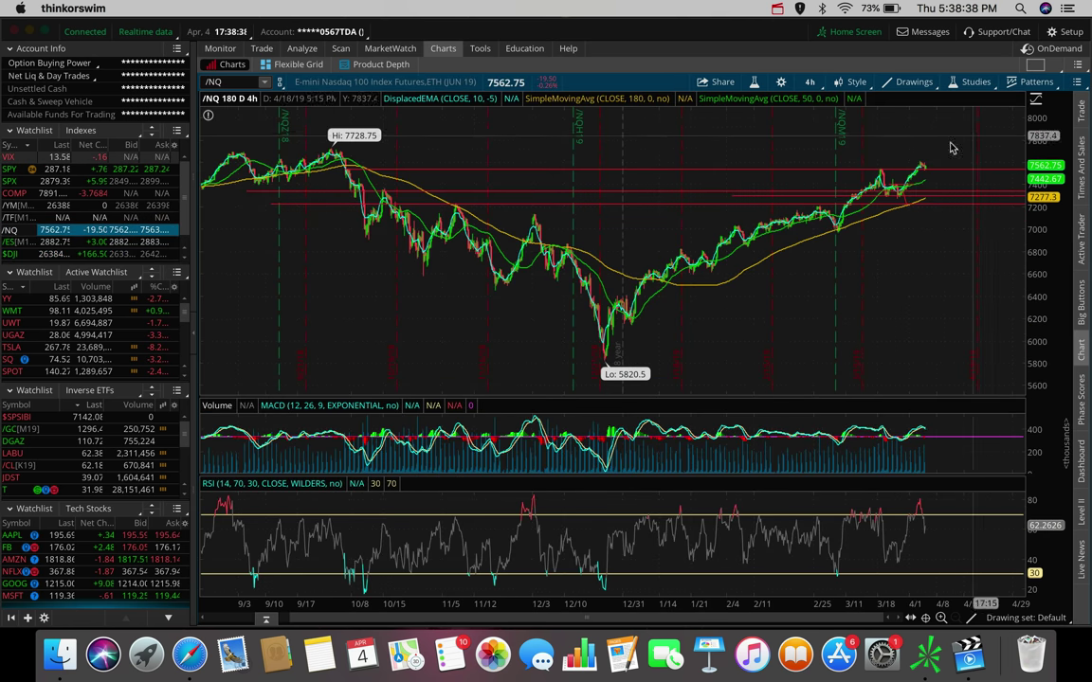
scroll(924, 117, up, 3)
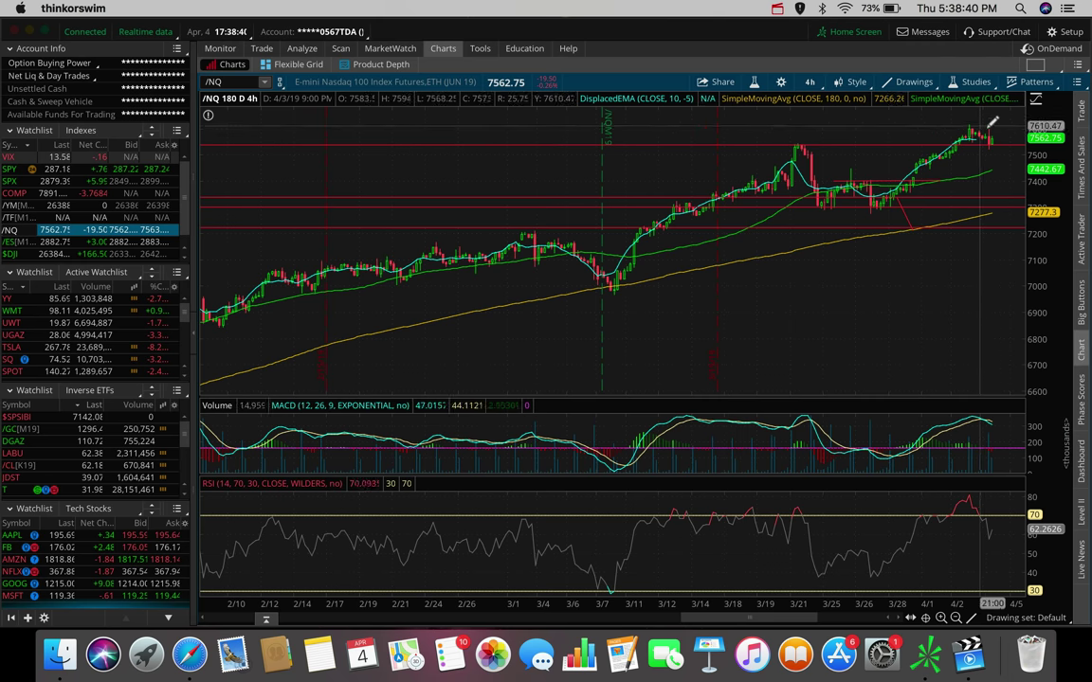
mouse_move(994, 144)
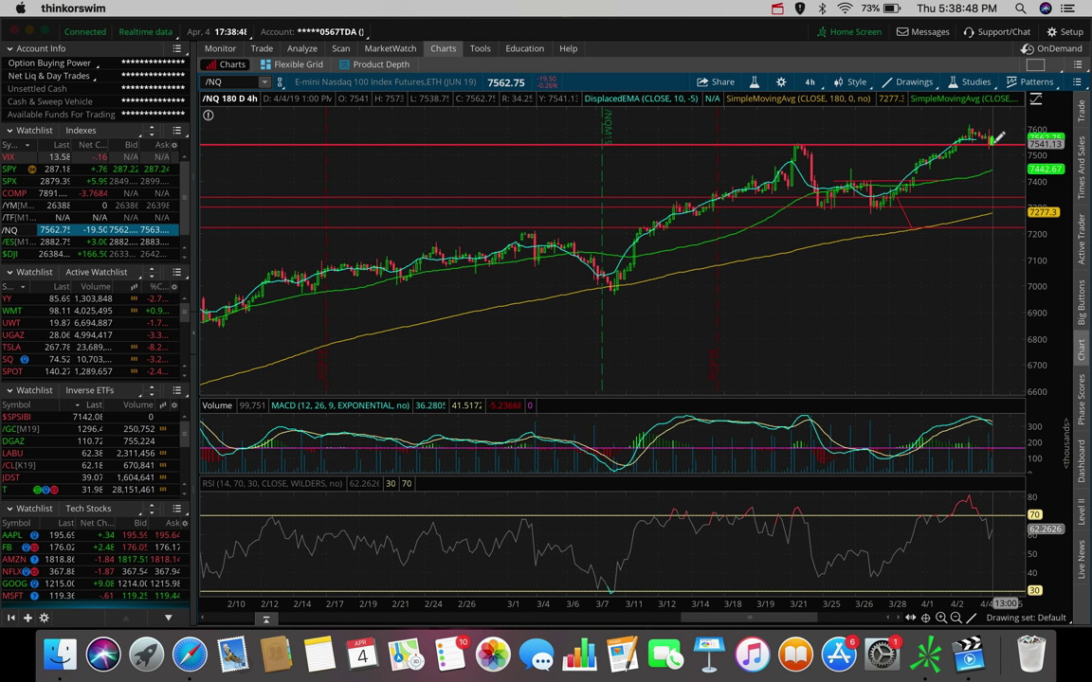
Step: Zoom the /NQ chart and draw a resistance trendline across its highs, near 7,627
click(981, 268)
scroll(985, 261, down, 5)
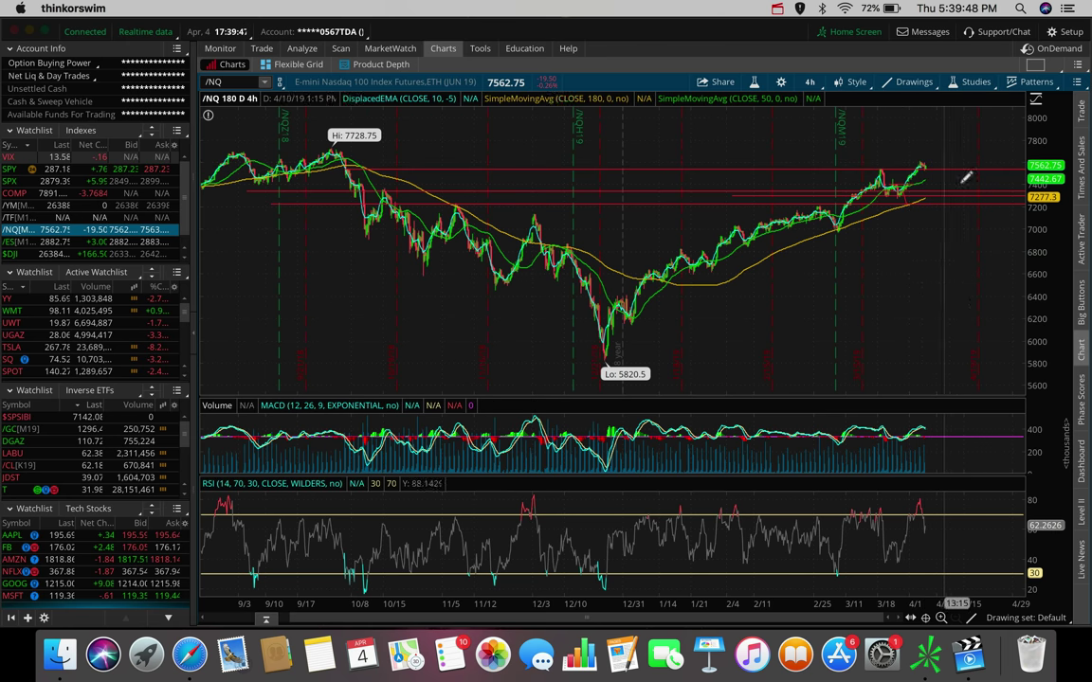
drag(945, 161, 867, 163)
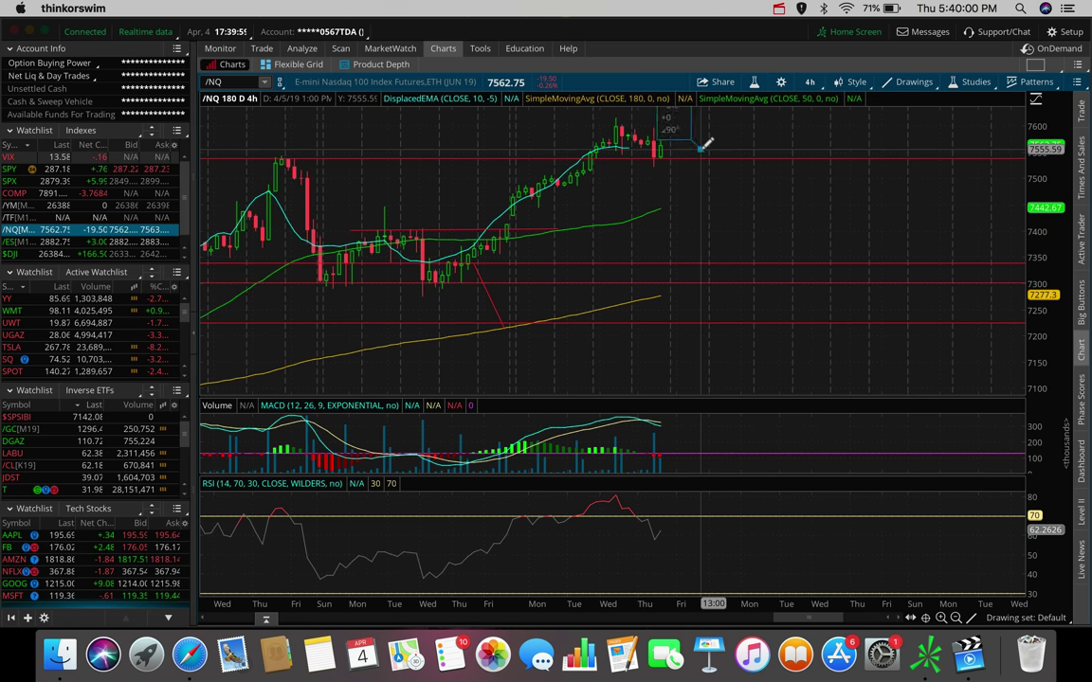
scroll(706, 140, down, 5)
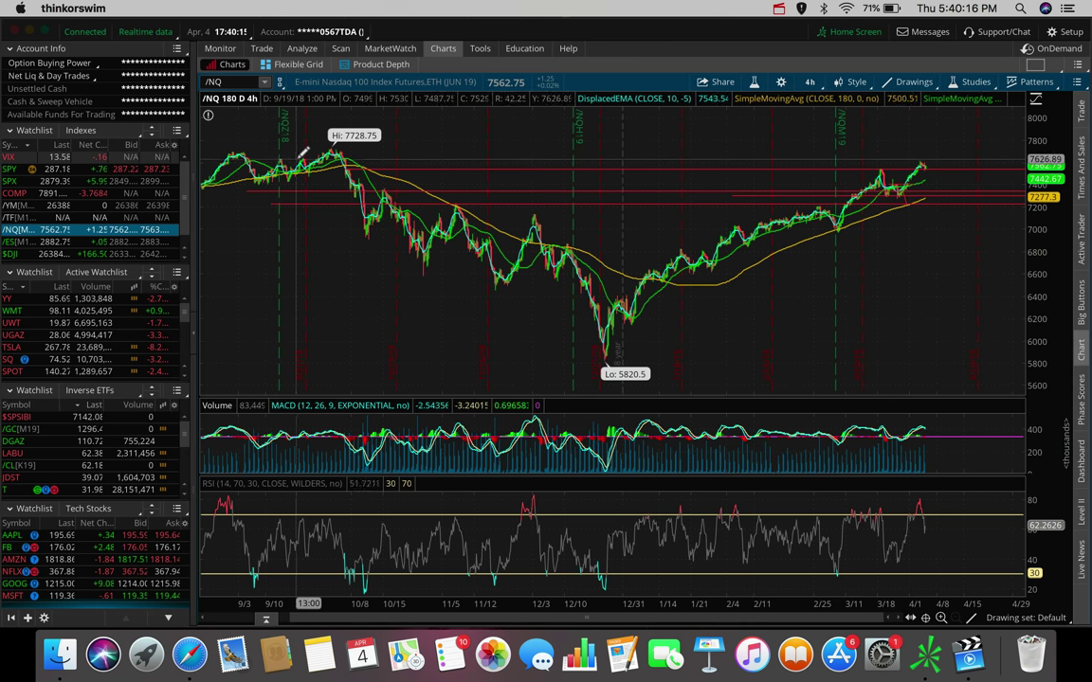
drag(272, 157, 978, 156)
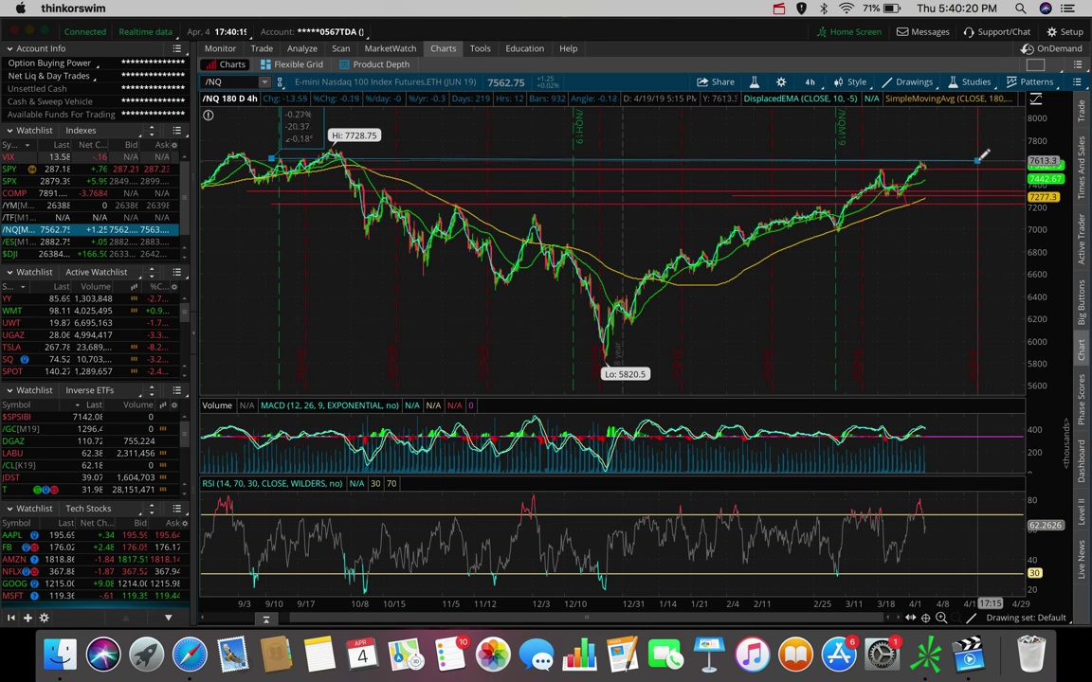
drag(981, 154, 983, 156)
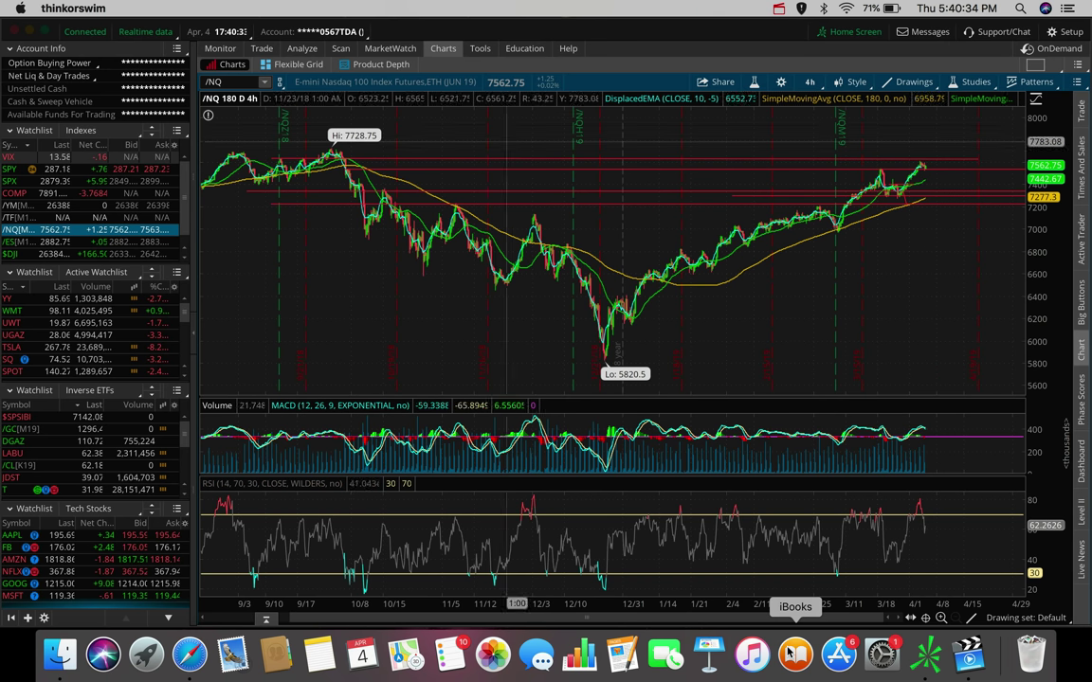
Step: Briefly load the SPX chart, then load the $DJI chart
click(12, 181)
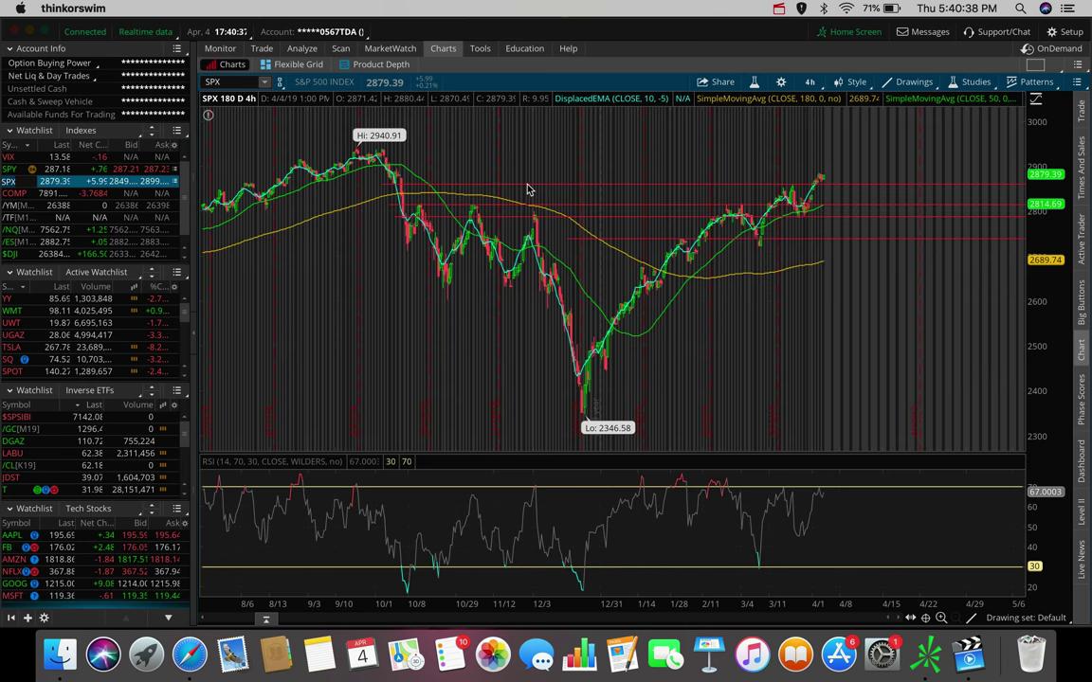
click(12, 254)
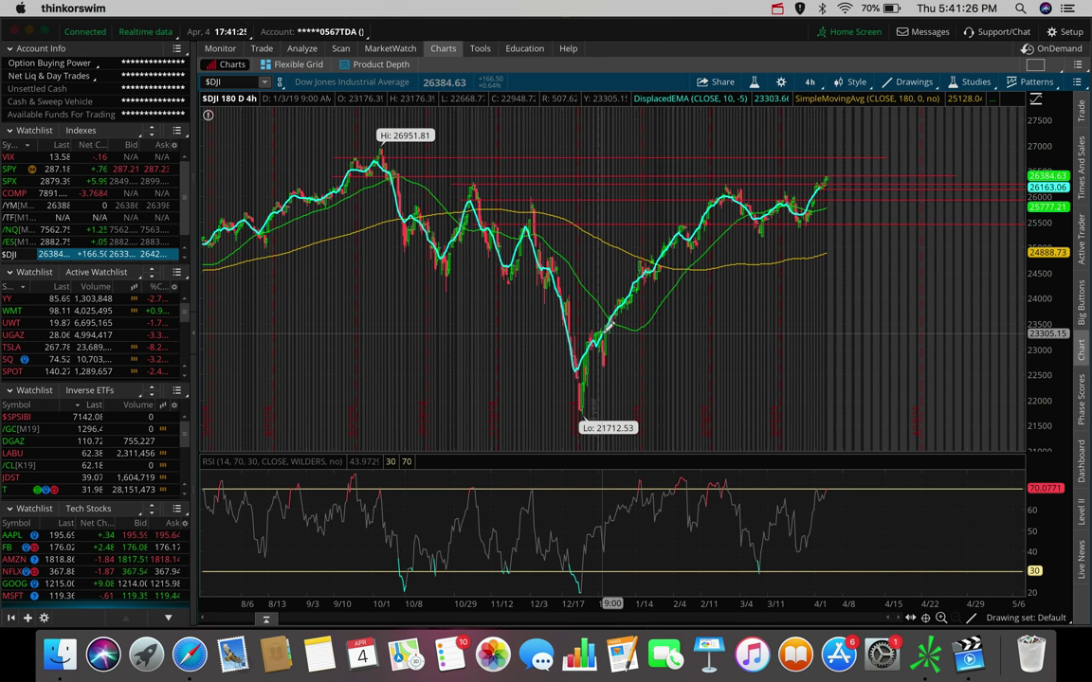
Step: Check /GC gold futures, then enter JNUG as the chart symbol
click(9, 432)
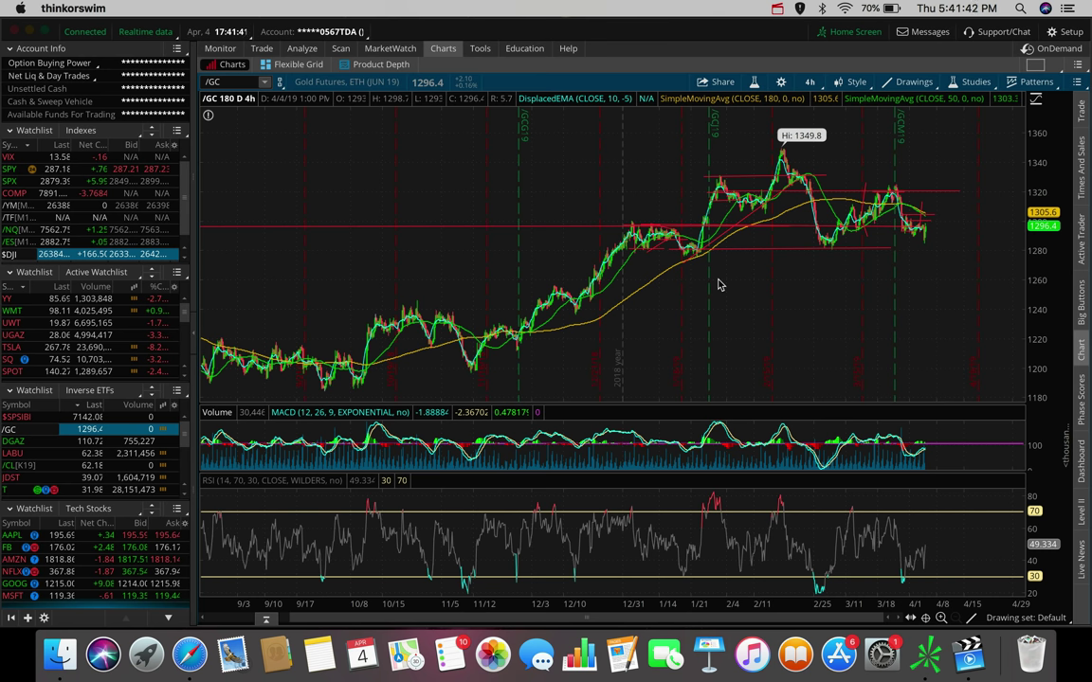
click(226, 82)
text(JNUG)
key(Return)
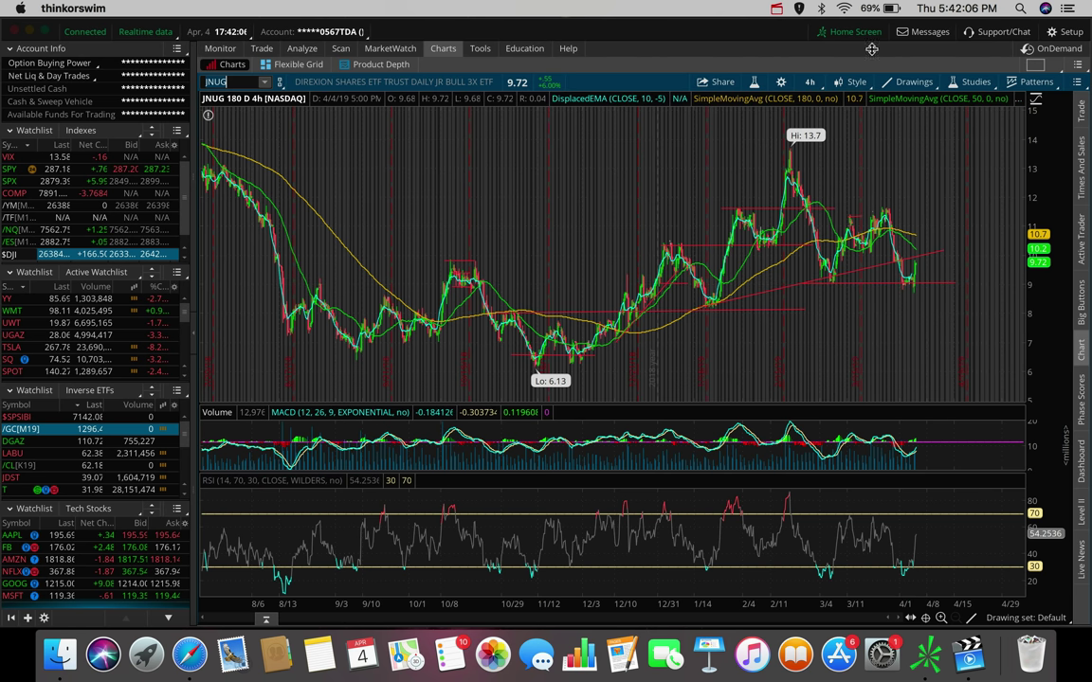
Step: Set the /GC gold futures chart to the 1 D : 1m time frame
click(809, 82)
click(706, 139)
text(/GC)
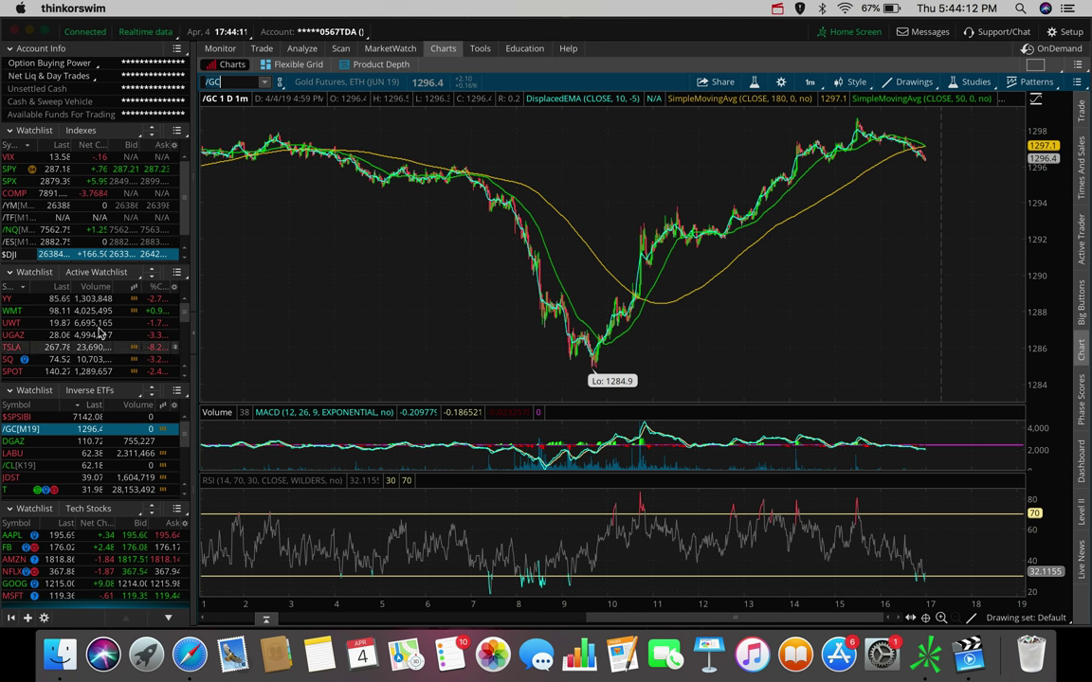
scroll(54, 346, down, 5)
scroll(54, 347, down, 5)
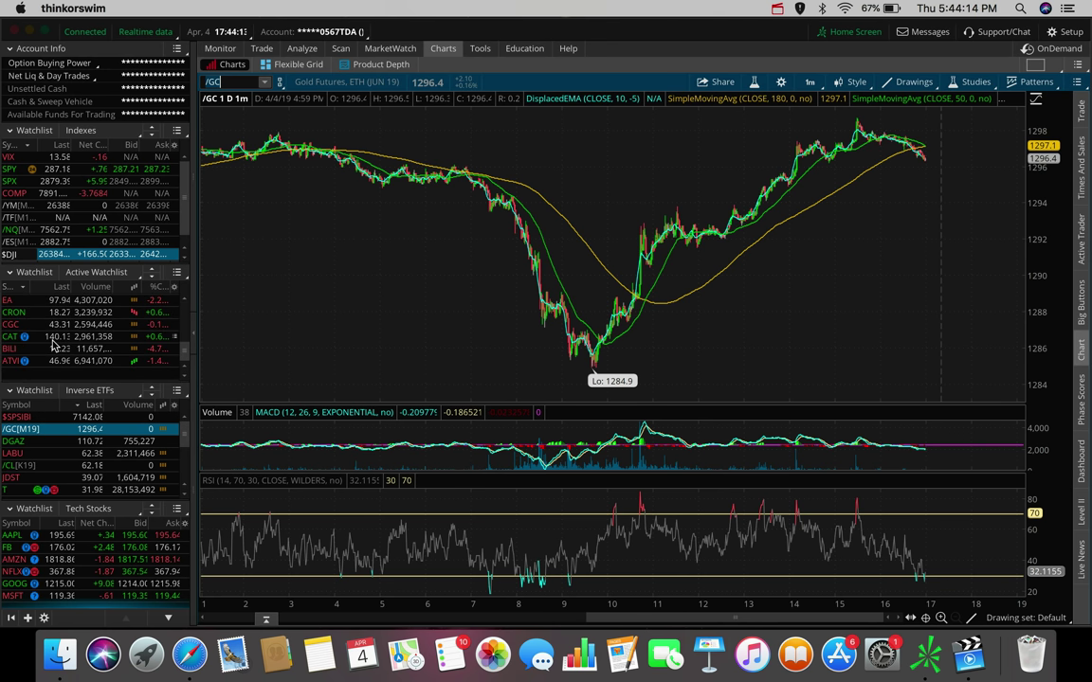
scroll(54, 347, up, 10)
Step: Enter JNUG as the chart symbol to reload its one-day, 1-minute chart
click(222, 81)
text(JNUG)
key(Return)
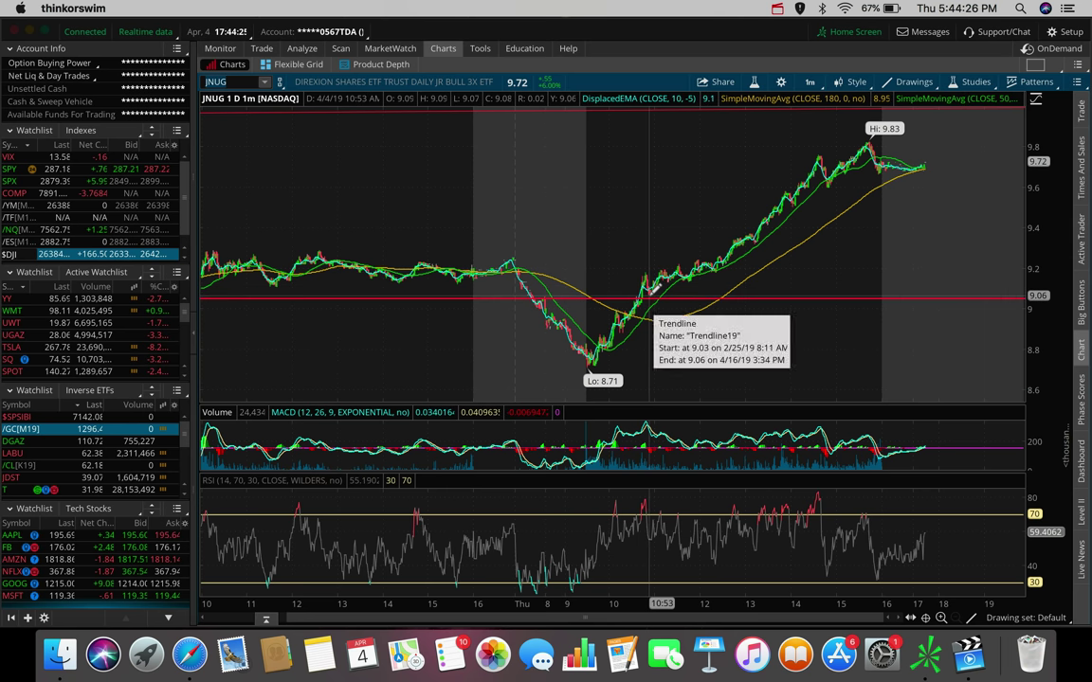
Step: Delete Trendline19 near 9.06 and set JNUG back to 180 D : 4h
key(Delete)
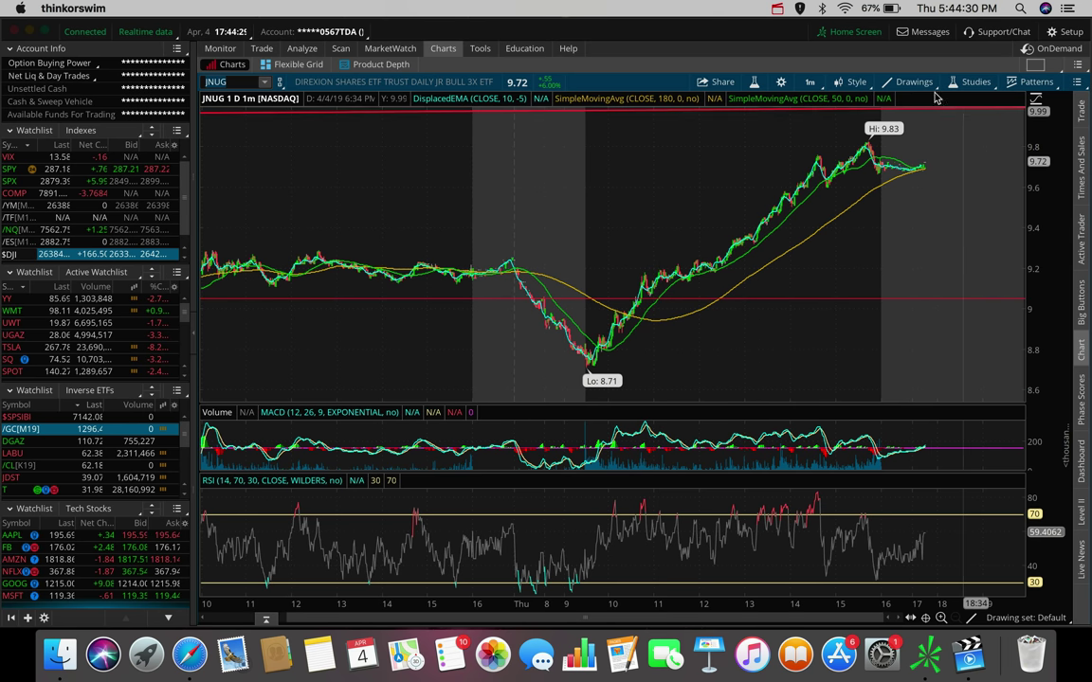
click(811, 81)
click(804, 254)
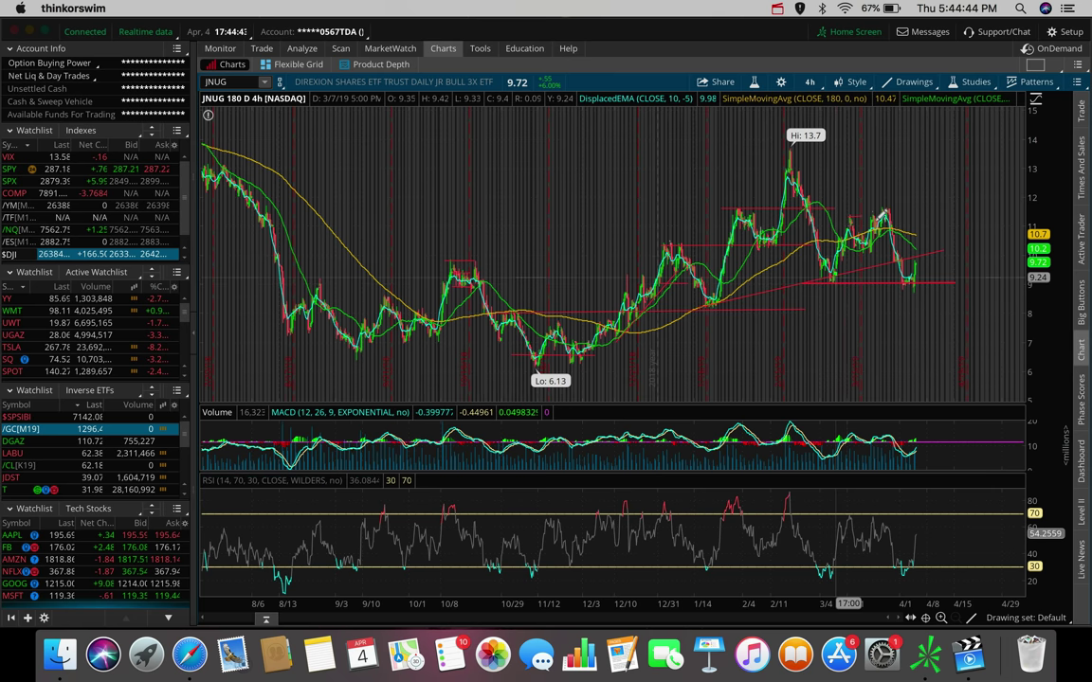
Step: View JNUG on the 10 D : 30m time frame, then on 1 D : 1m
click(811, 81)
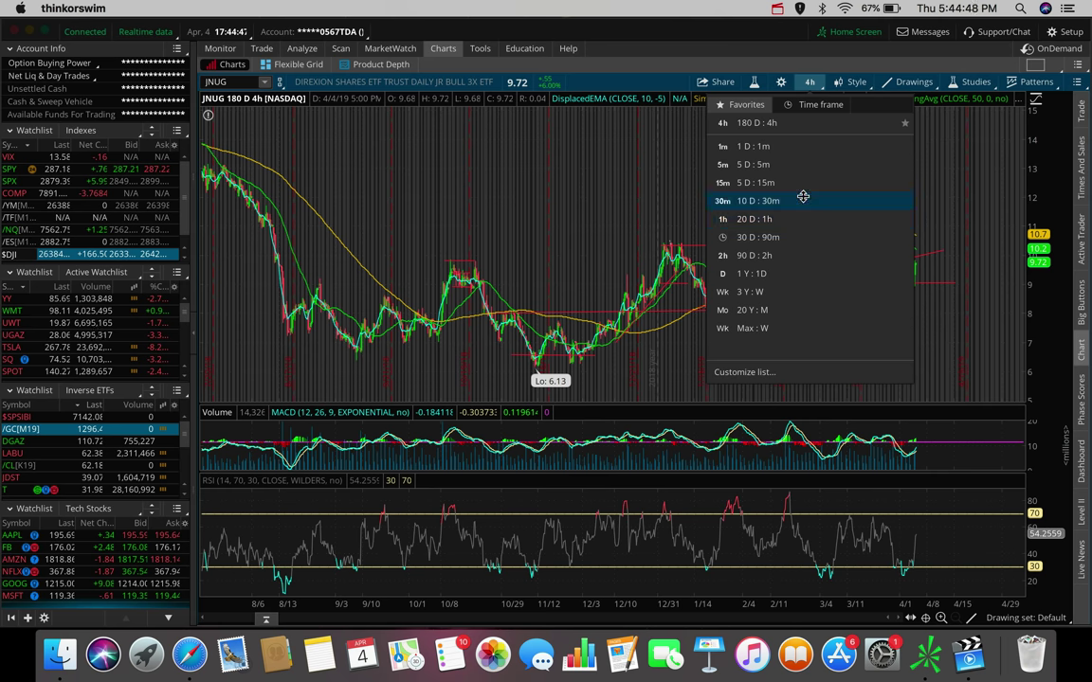
click(802, 200)
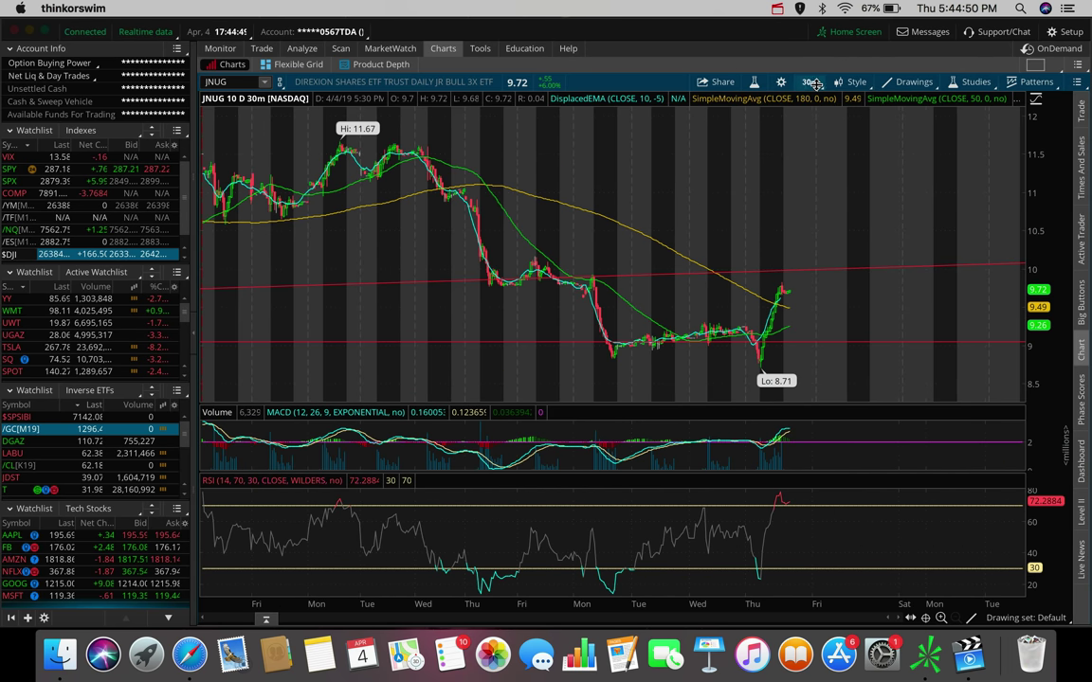
click(809, 82)
click(749, 146)
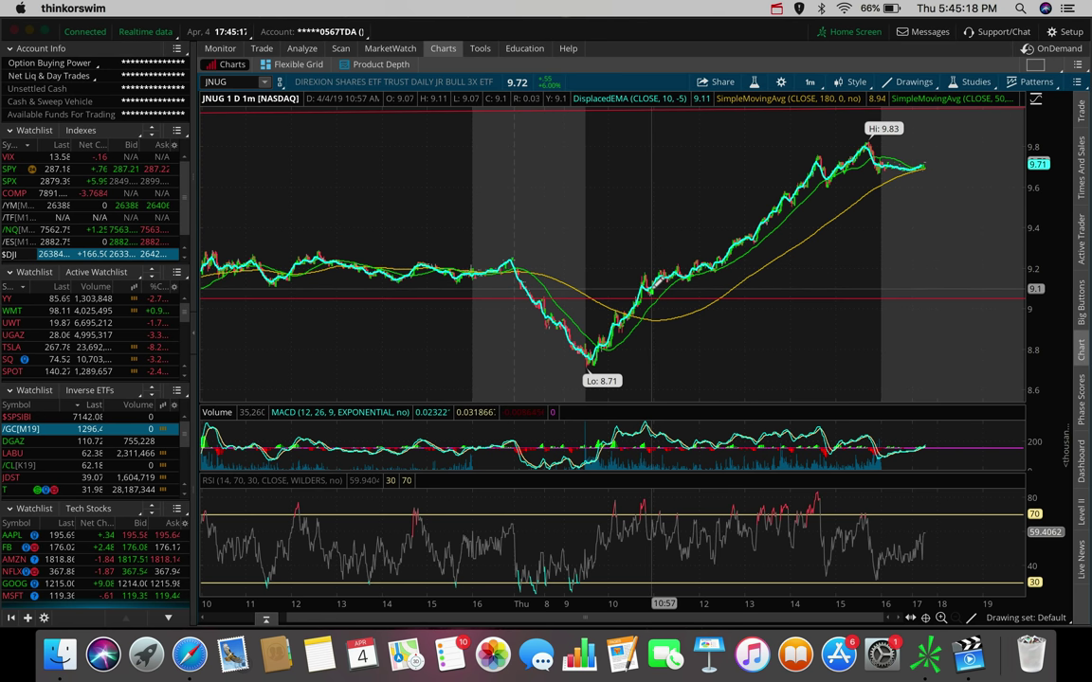
drag(651, 288, 656, 255)
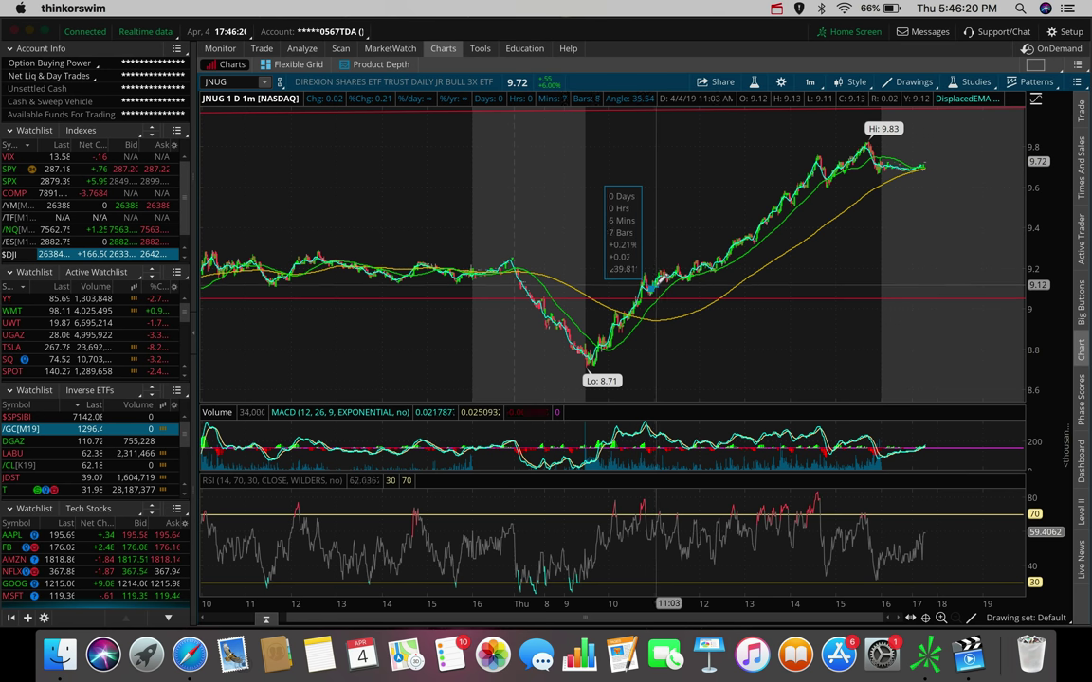
key(Escape)
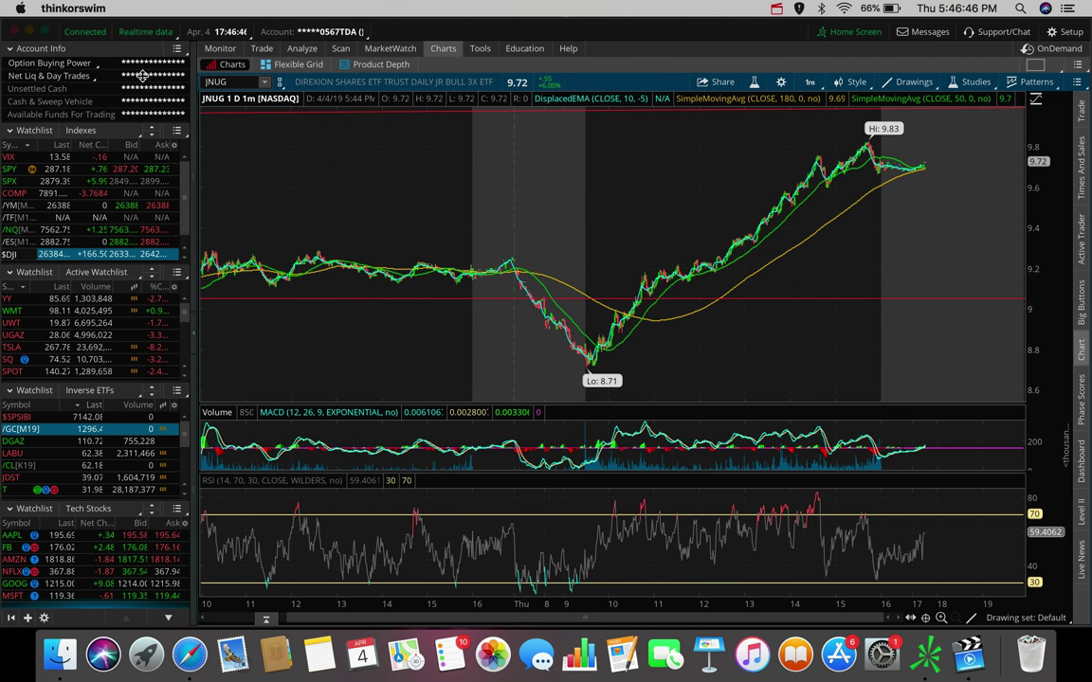
click(236, 83)
text(TSLA)
Step: Load TSLA and show it as a five-day, 5-minute chart
key(Return)
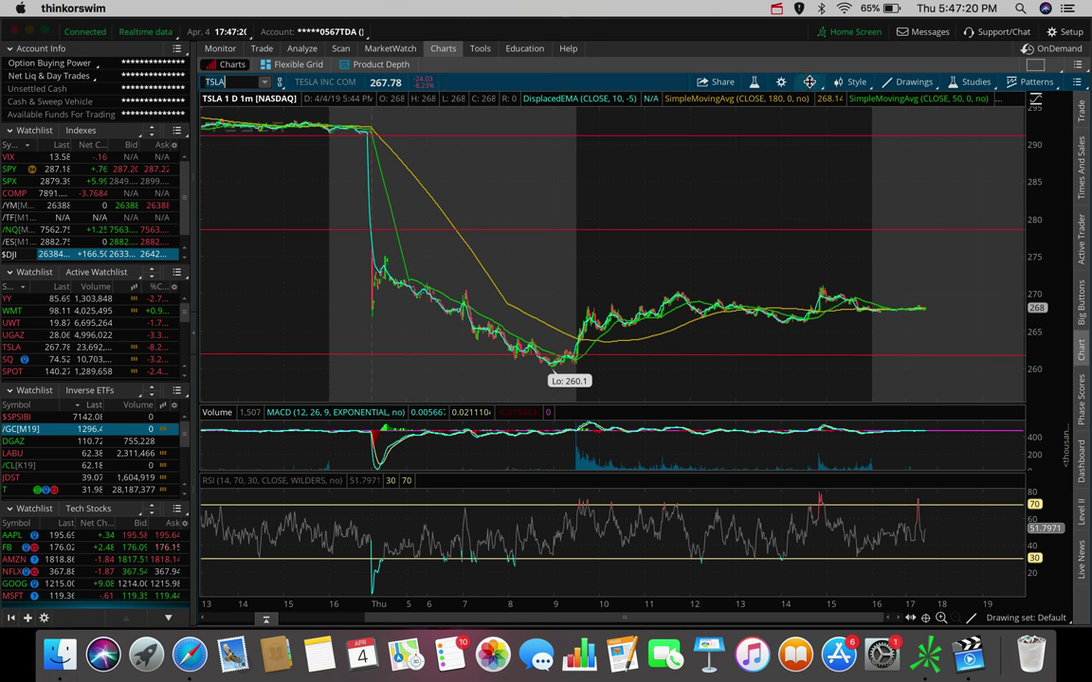
click(810, 83)
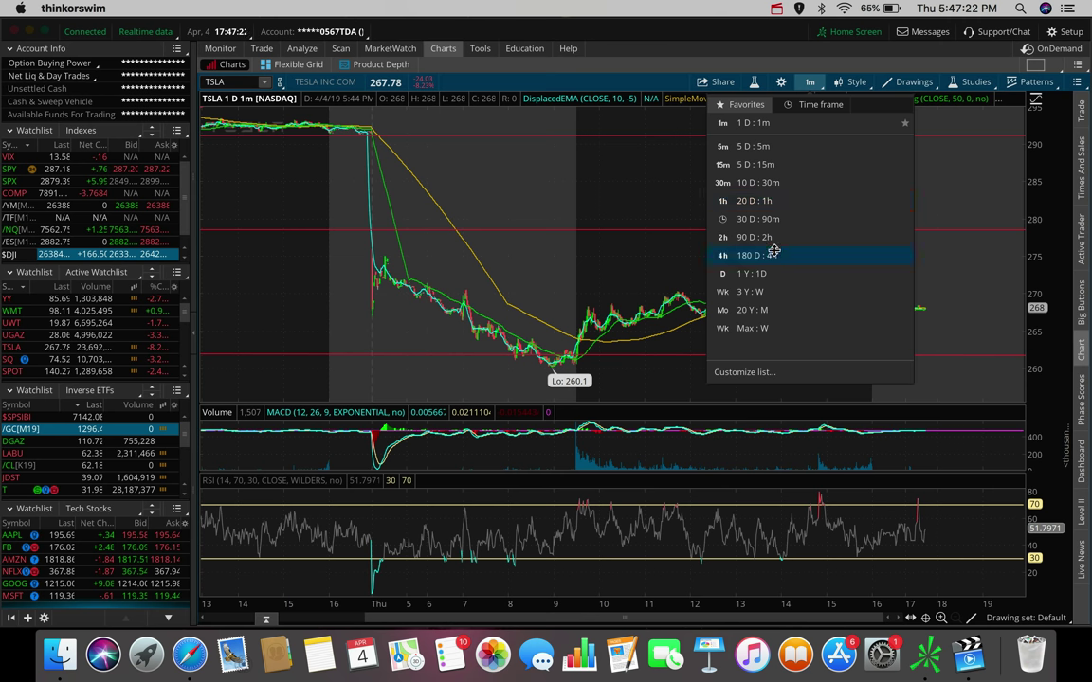
click(794, 149)
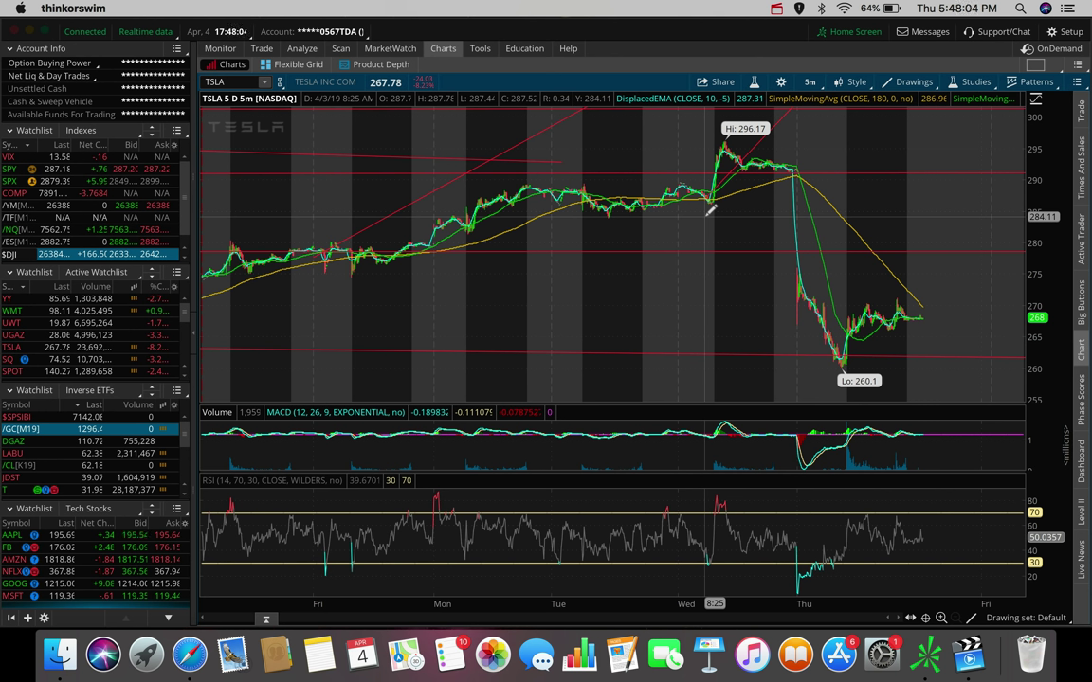
Step: Switch the Tesla chart to the 180 D : 4h time frame
click(809, 81)
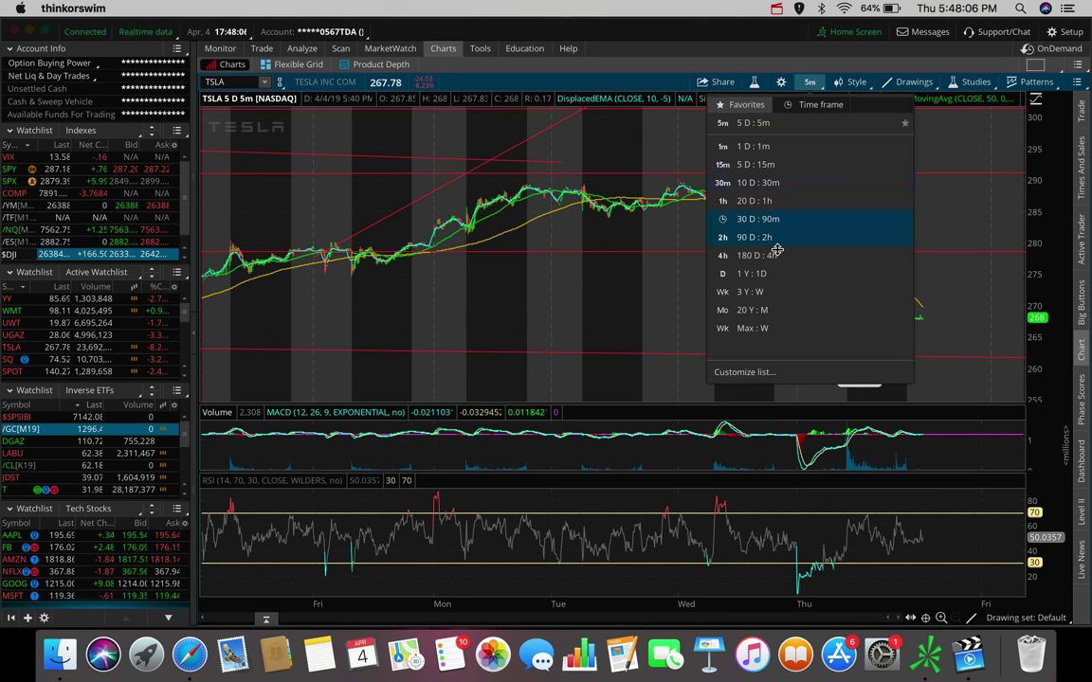
click(775, 254)
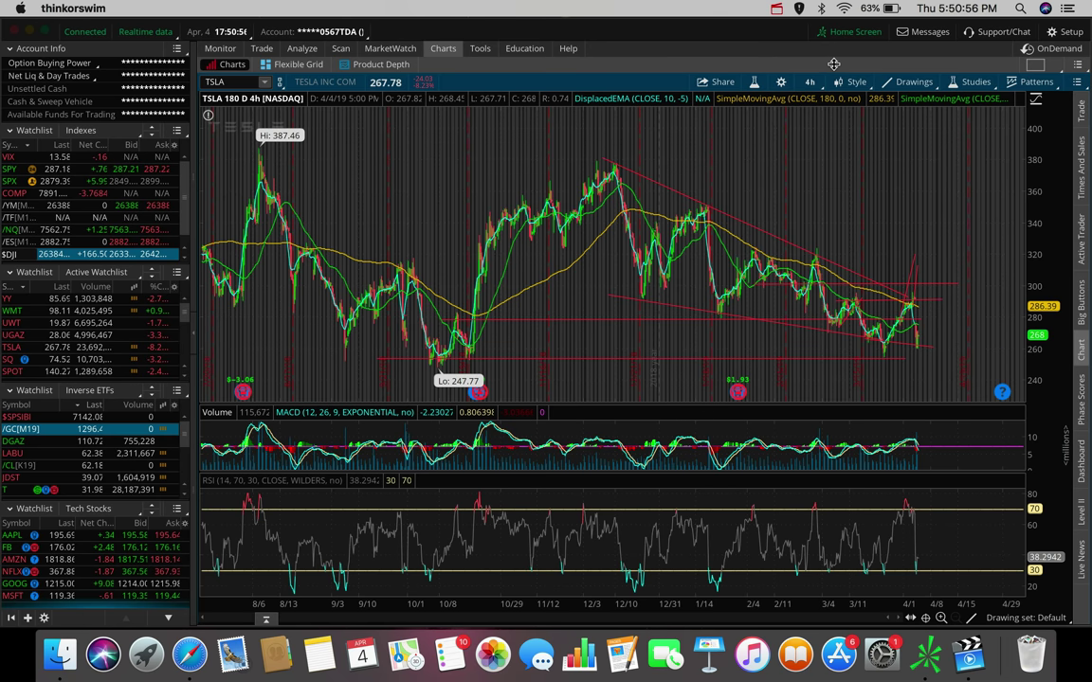
Step: Switch Tesla briefly to the one-day, one-minute view
click(809, 82)
click(770, 146)
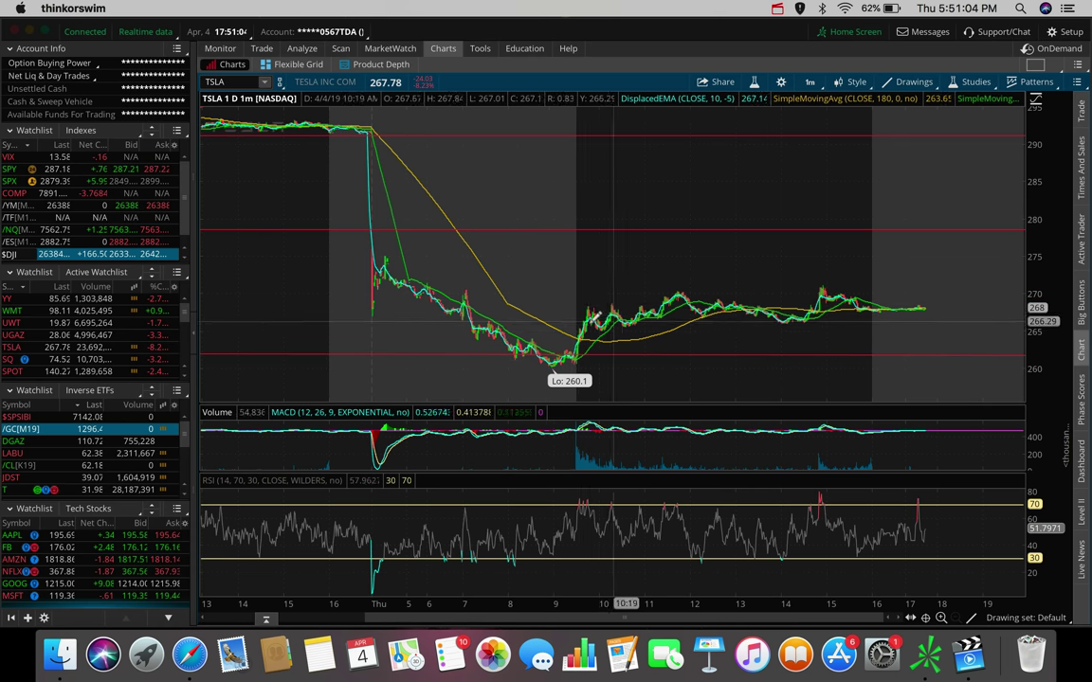
click(809, 82)
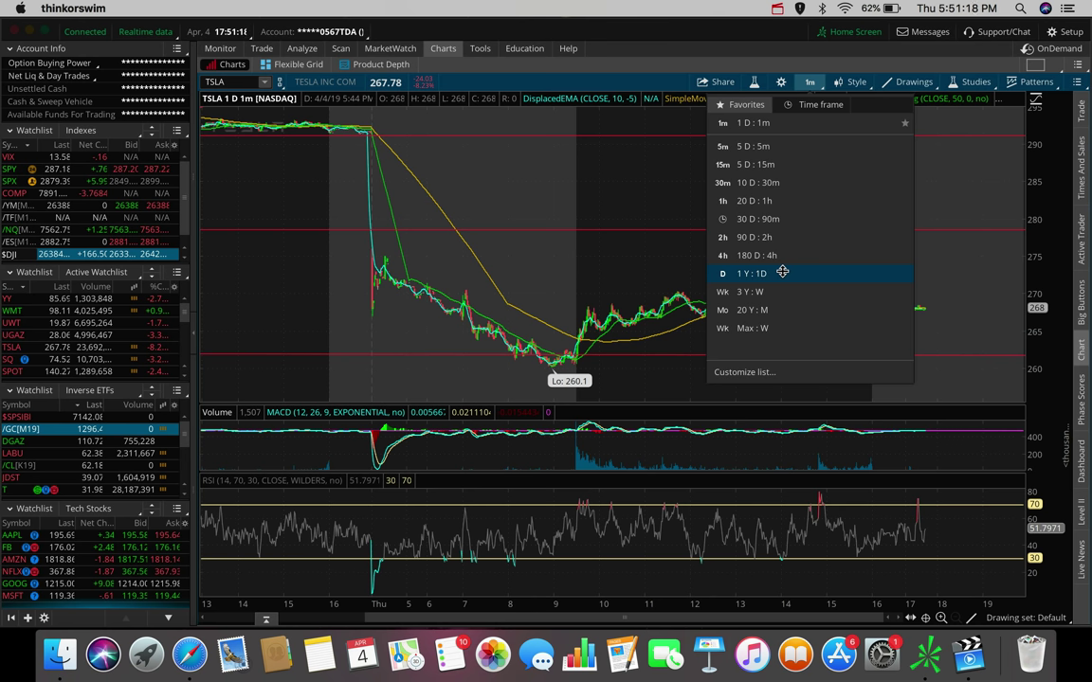
click(678, 237)
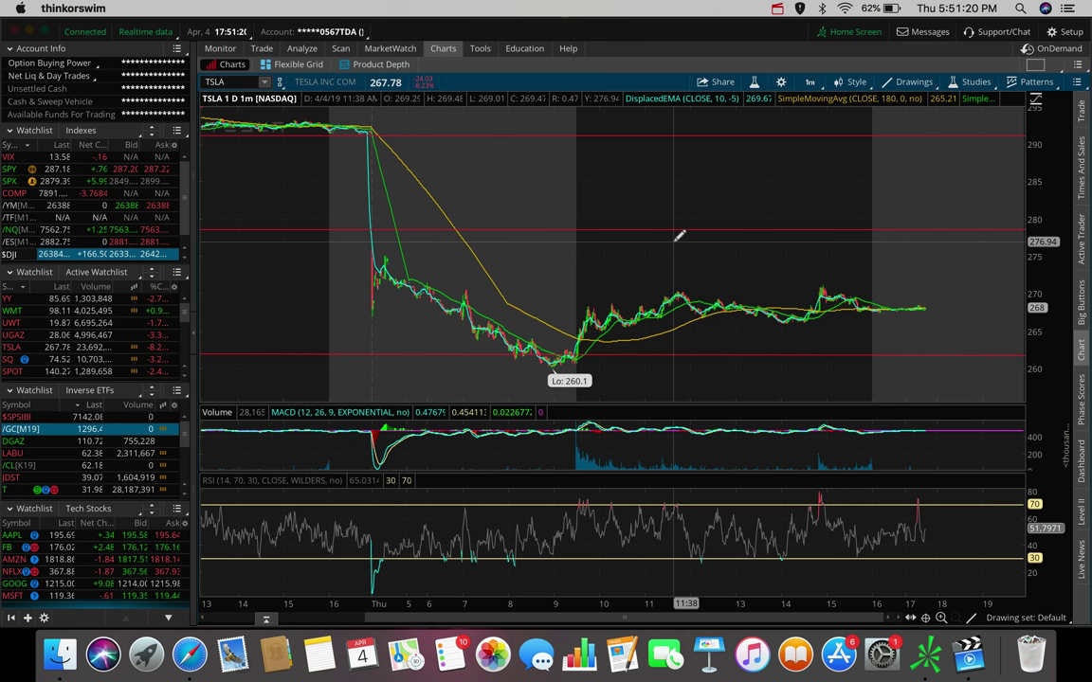
Step: Measure a Tesla price move, clear it, and return to 180 D : 4h
drag(672, 241, 729, 149)
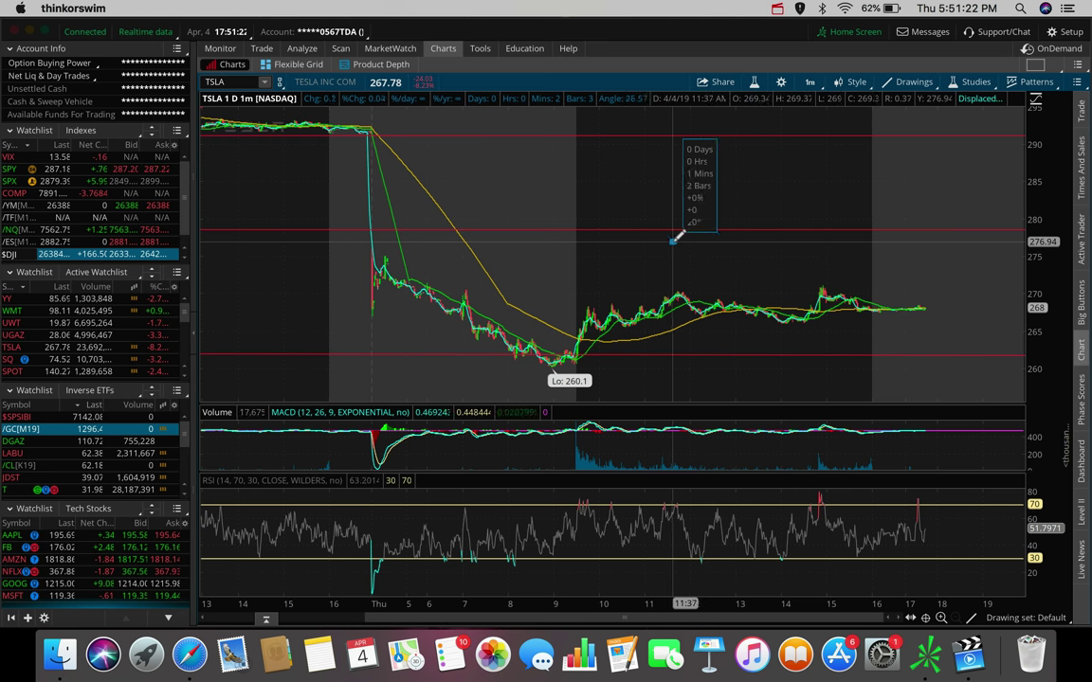
click(675, 238)
click(802, 82)
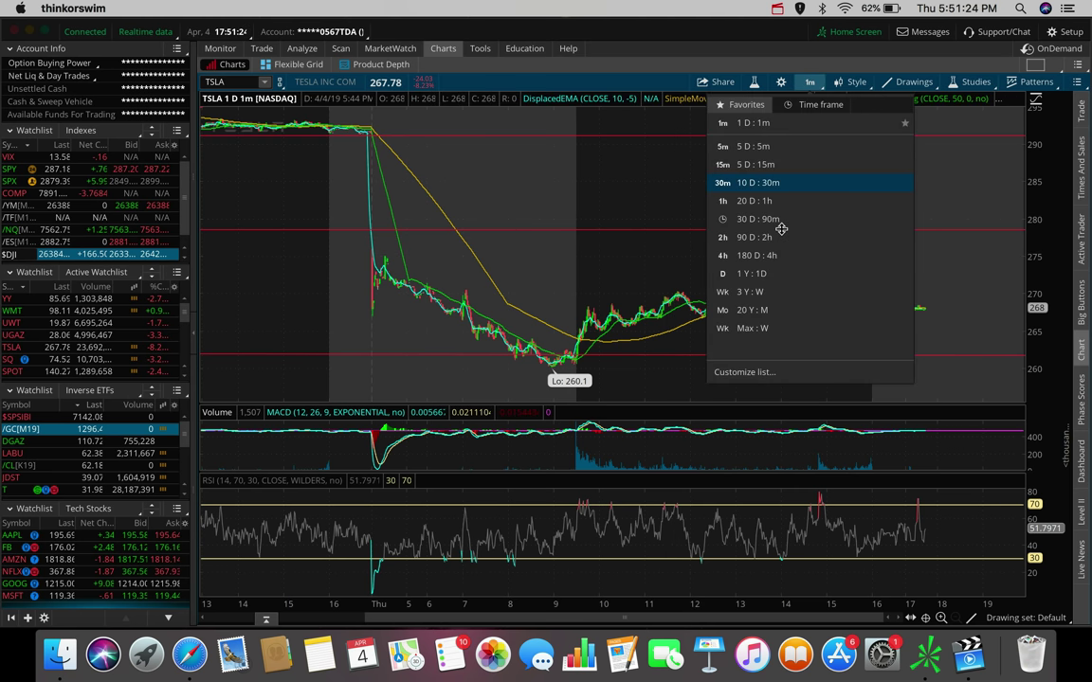
click(739, 234)
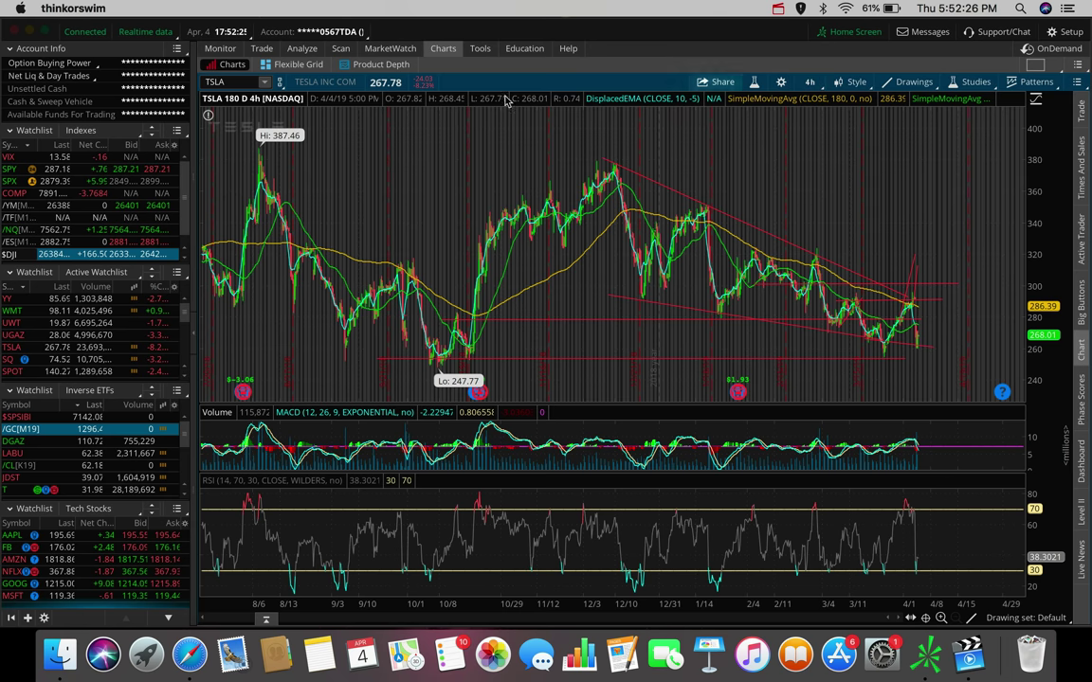
Step: Load /CL crude futures, zoom in, and set a 5-day, 5-minute chart
click(83, 463)
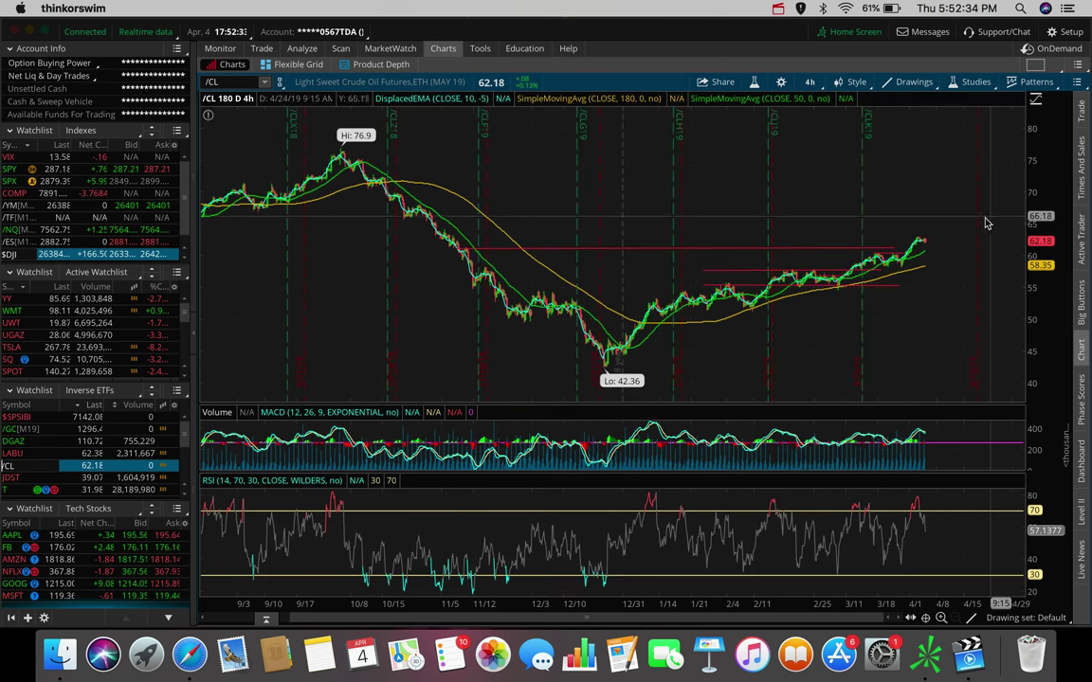
drag(948, 223, 794, 244)
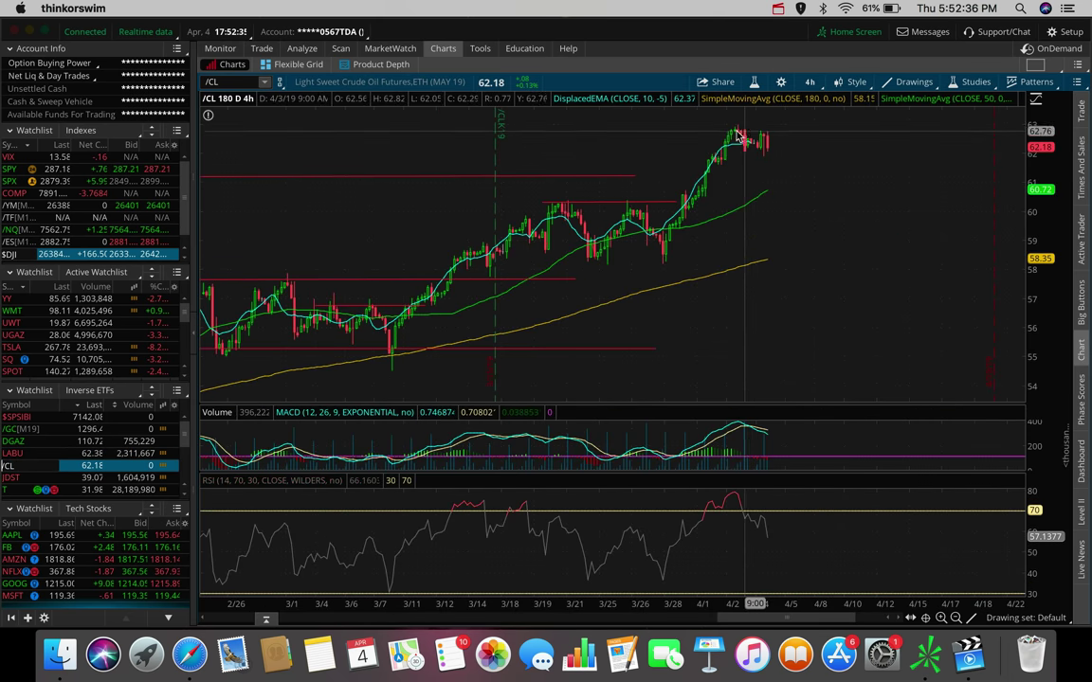
click(809, 81)
click(781, 161)
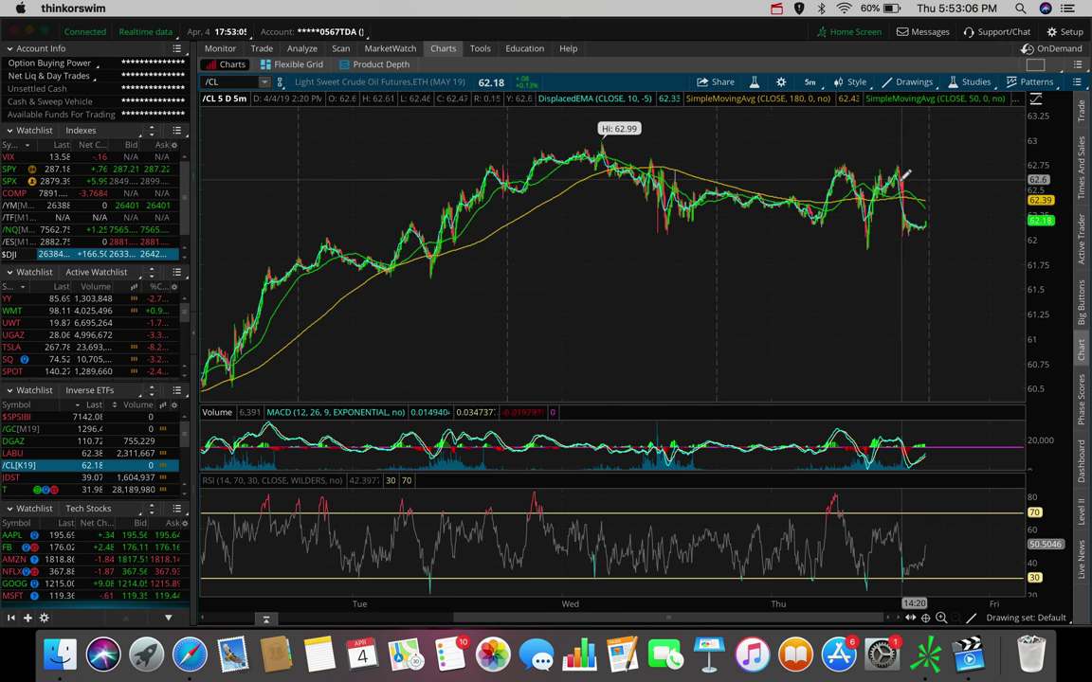
Step: Set the crude oil chart back to 180 D : 4h with its trendlines
click(815, 85)
click(706, 252)
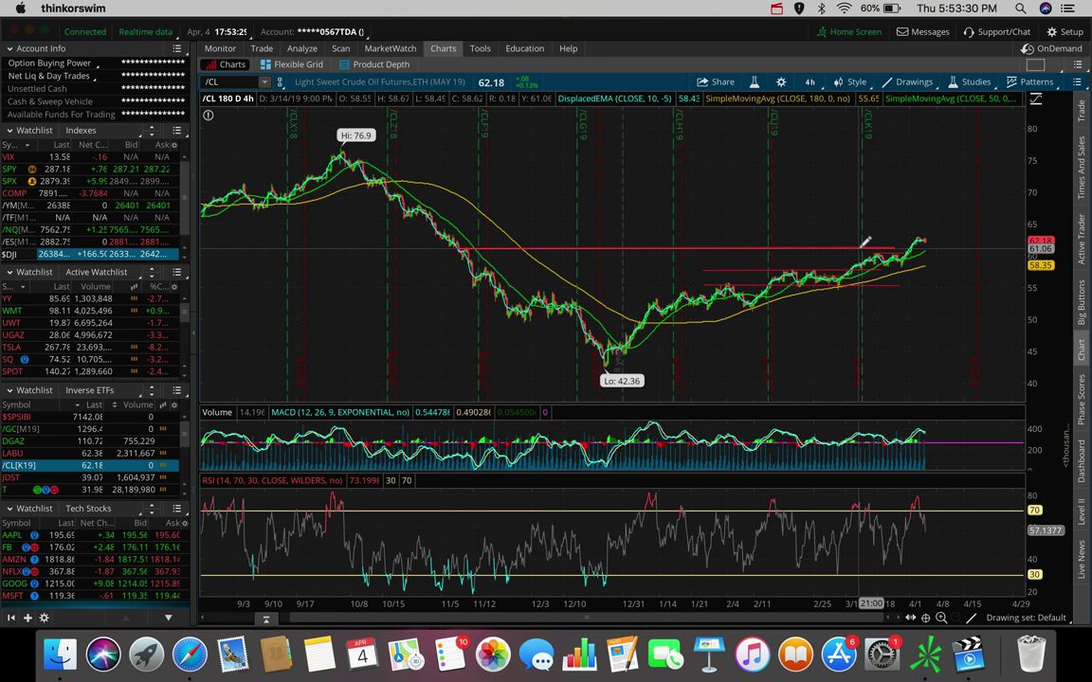
Step: Load UWT from the Active Watchlist
click(8, 323)
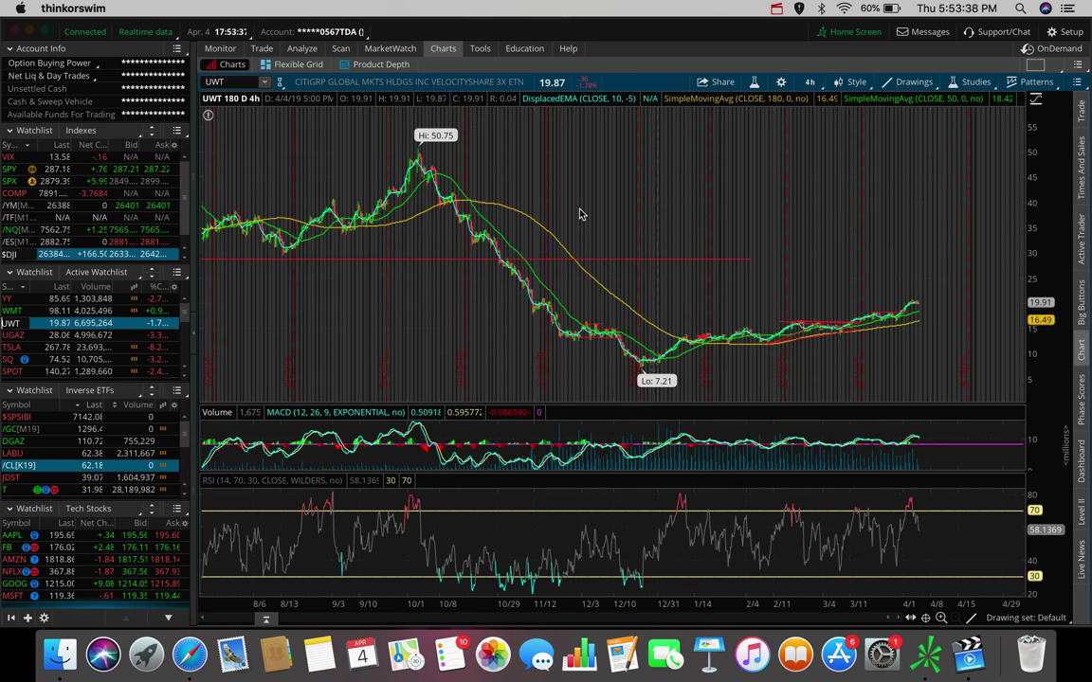
scroll(38, 324, down, 10)
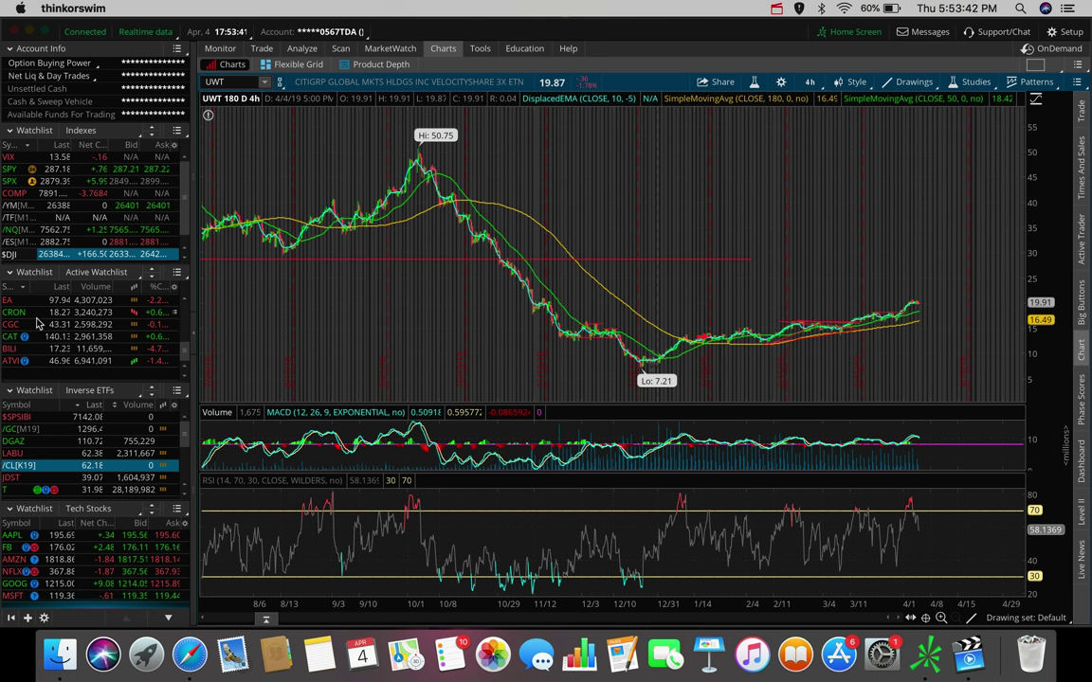
scroll(37, 324, up, 10)
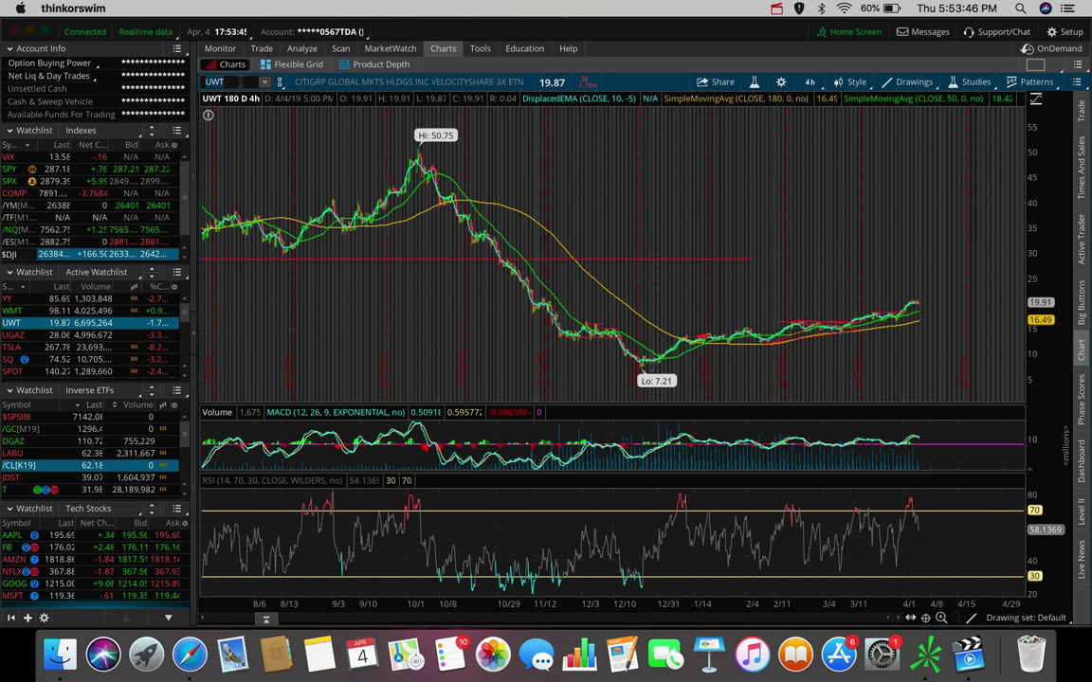
text(B)
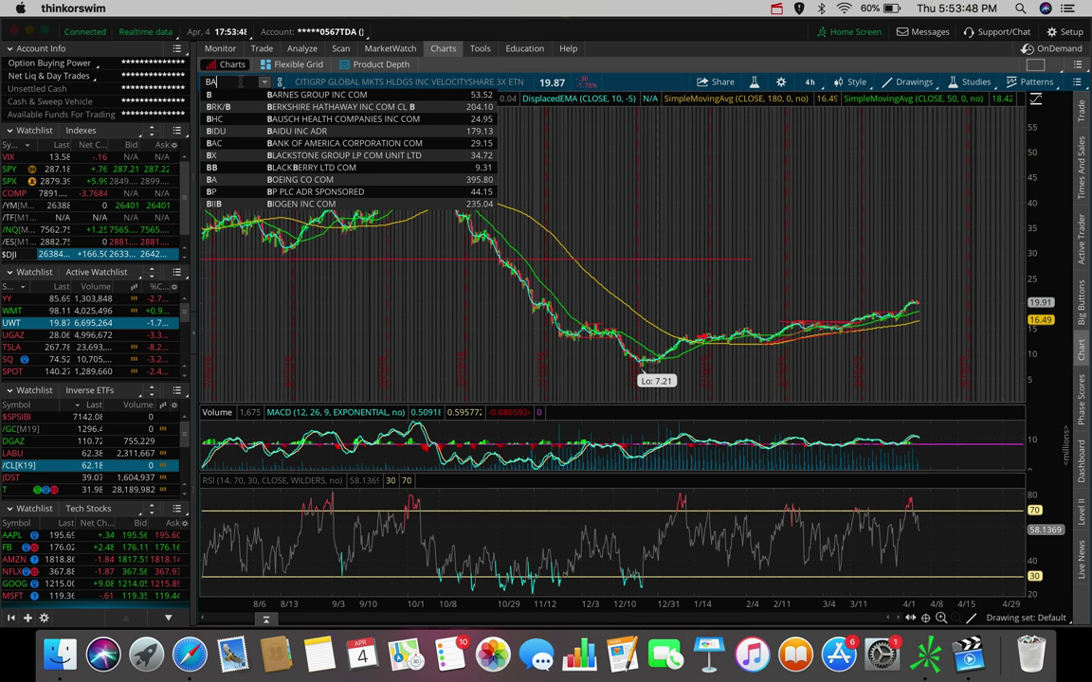
text(A)
Step: Load the Boeing (BA) chart, starting and abandoning a trendline
key(Return)
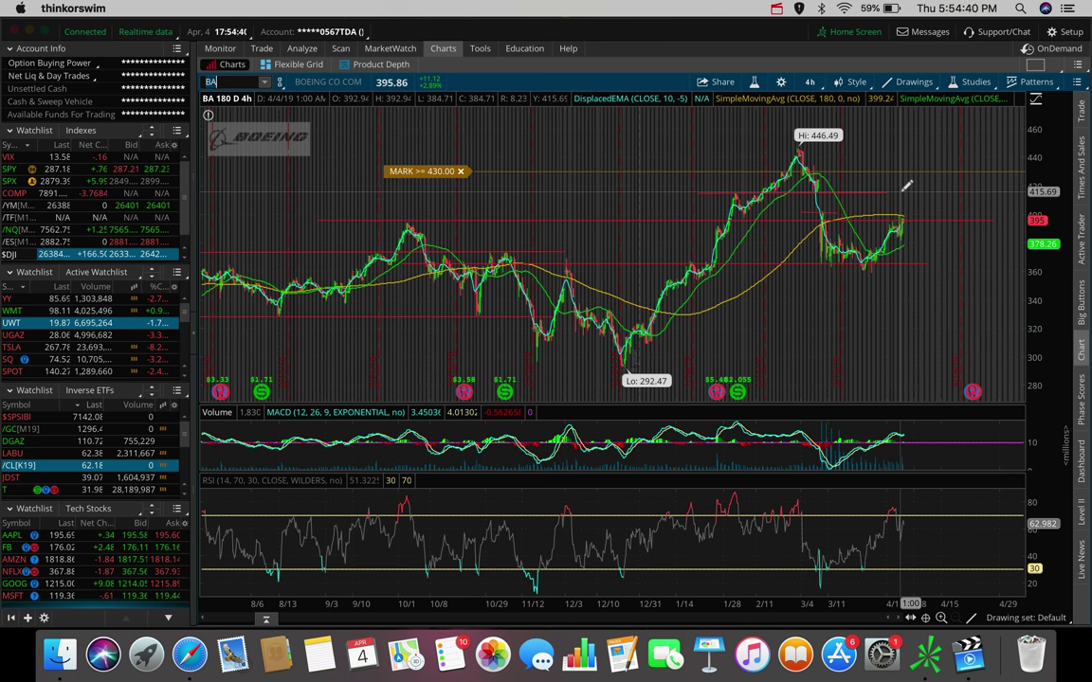
click(911, 219)
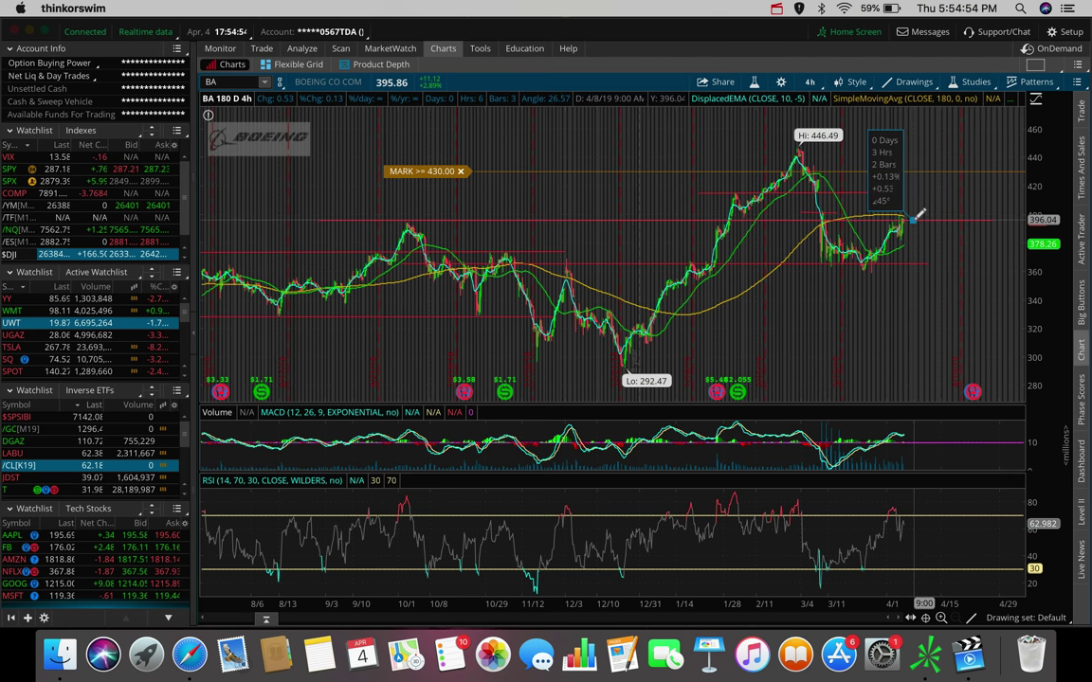
click(915, 218)
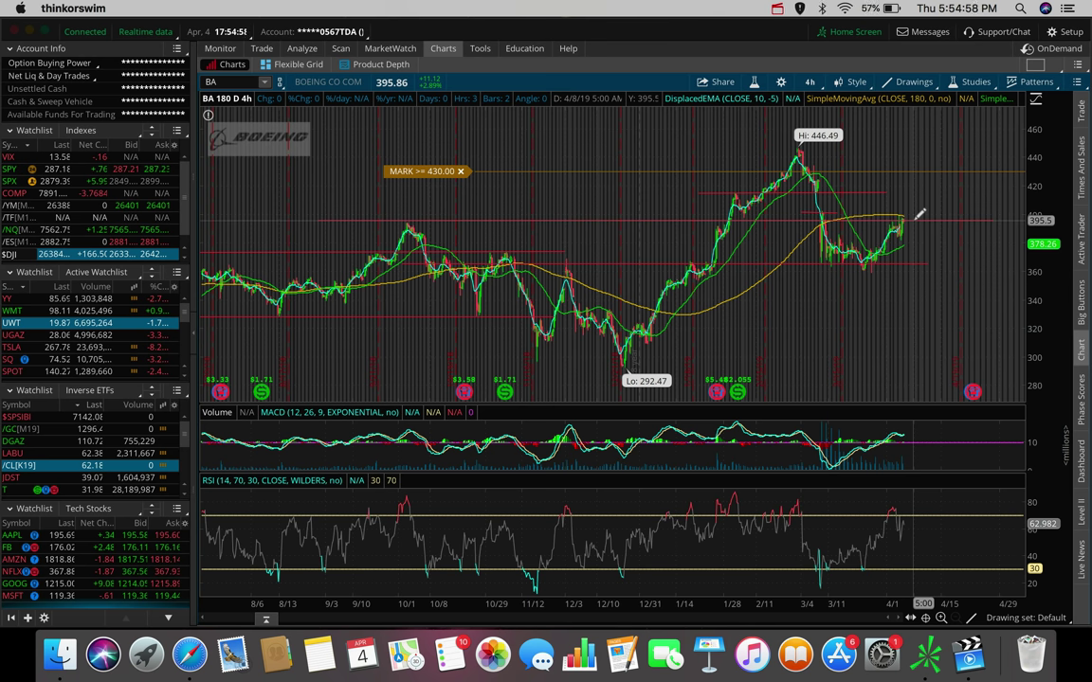
Step: Load FB from Tech Stocks, zoom into February–April, and sketch a trendline
click(19, 547)
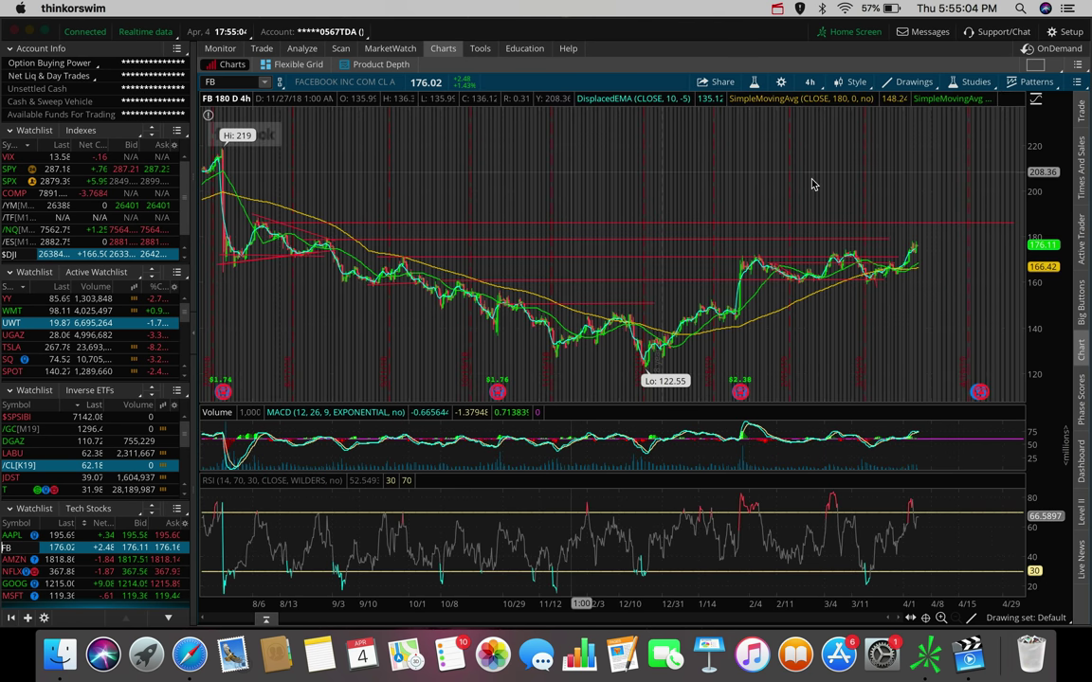
drag(930, 243, 663, 237)
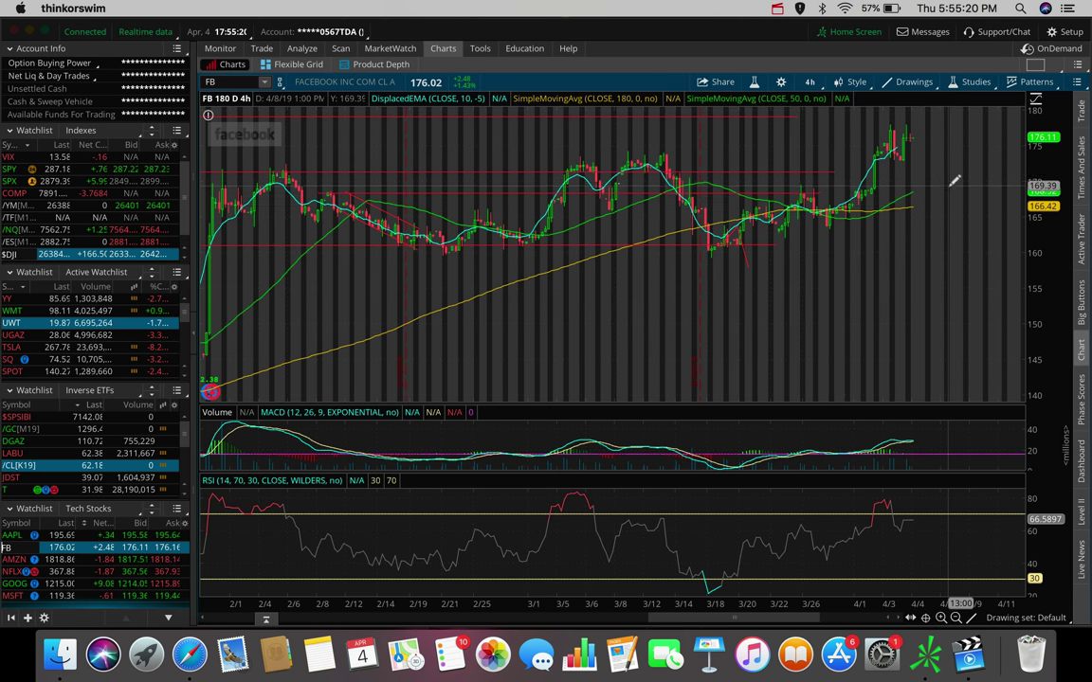
scroll(954, 180, down, 5)
scroll(910, 203, down, 2)
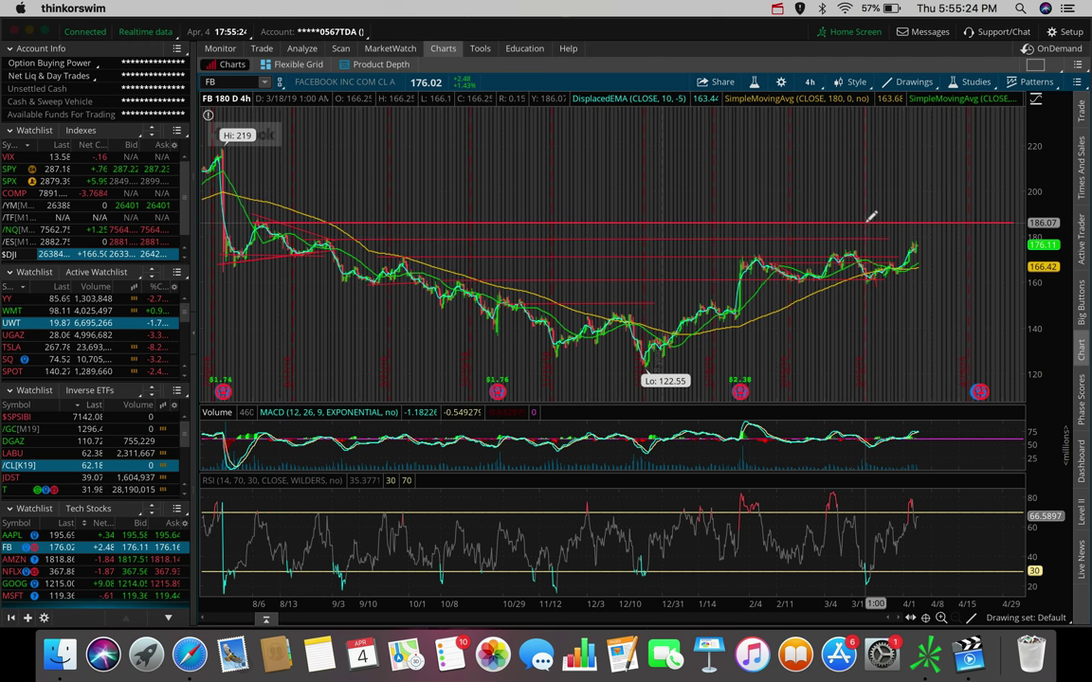
mouse_move(870, 238)
mouse_down()
mouse_move(872, 219)
mouse_move(878, 232)
mouse_up()
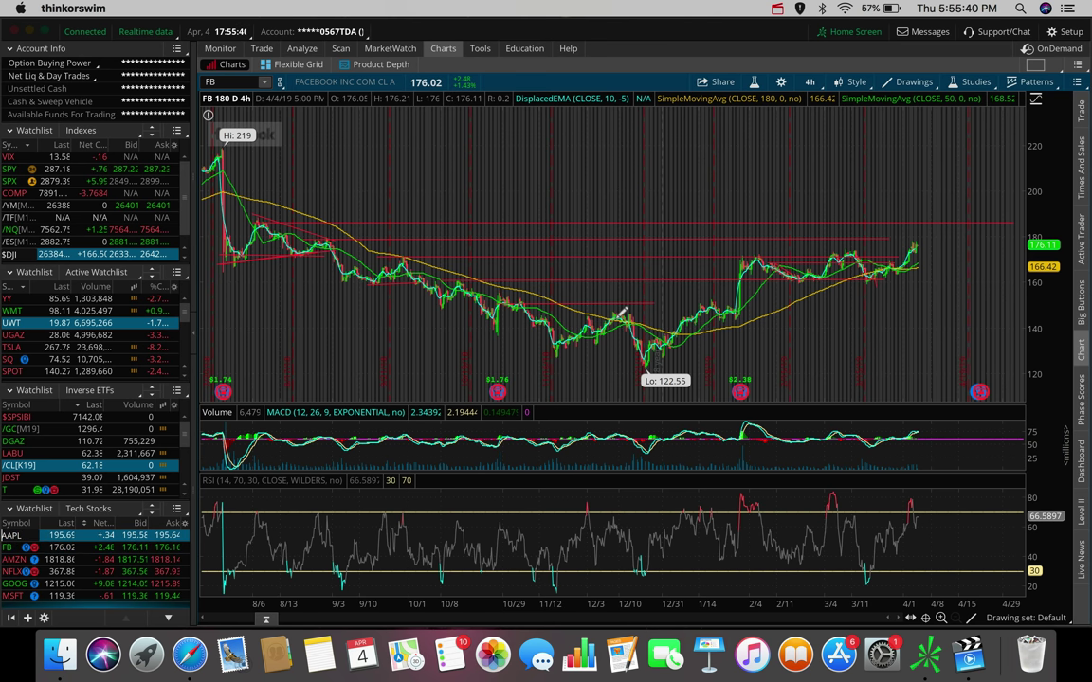
text(AAPL)
Step: Load AAPL and zoom into its February–April bars
key(Return)
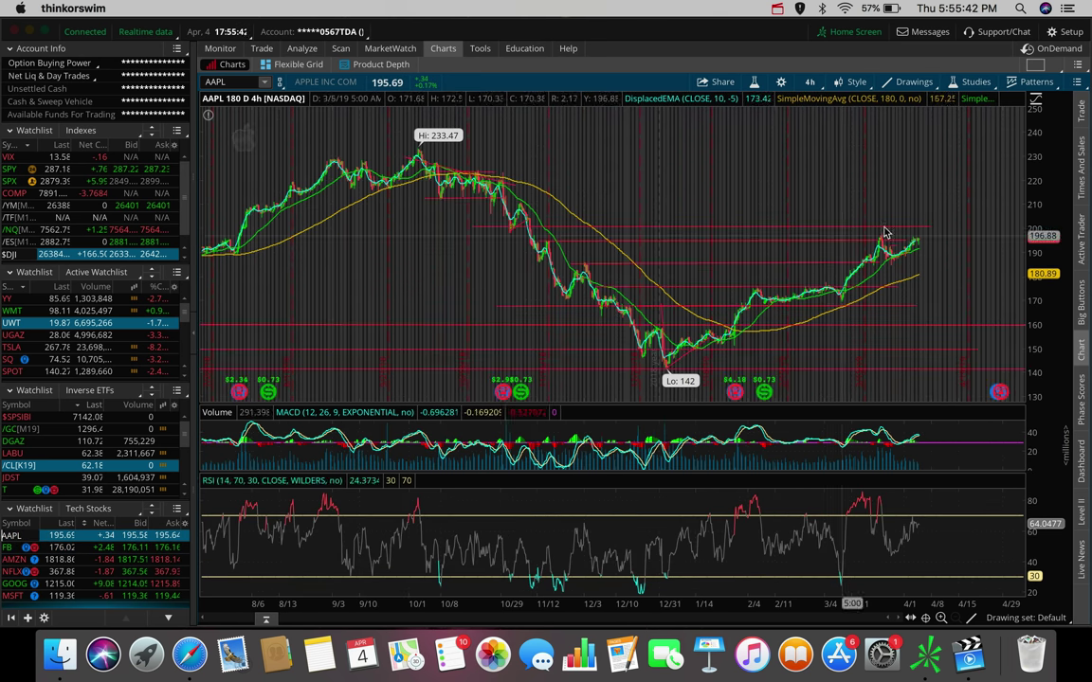
drag(926, 234, 780, 234)
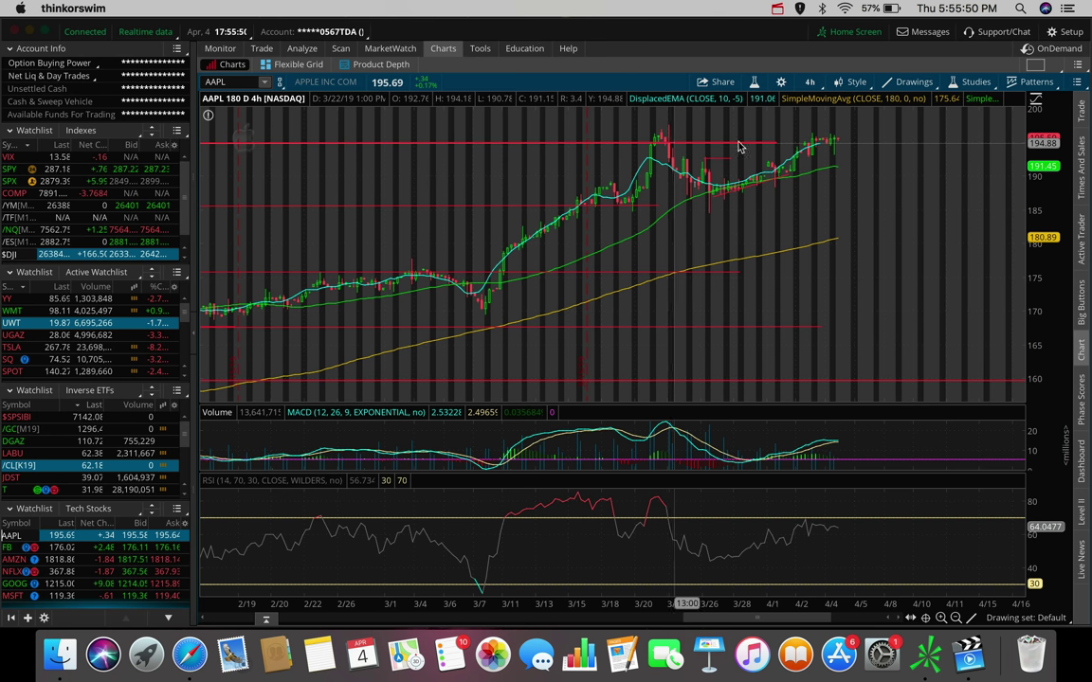
scroll(872, 142, down, 5)
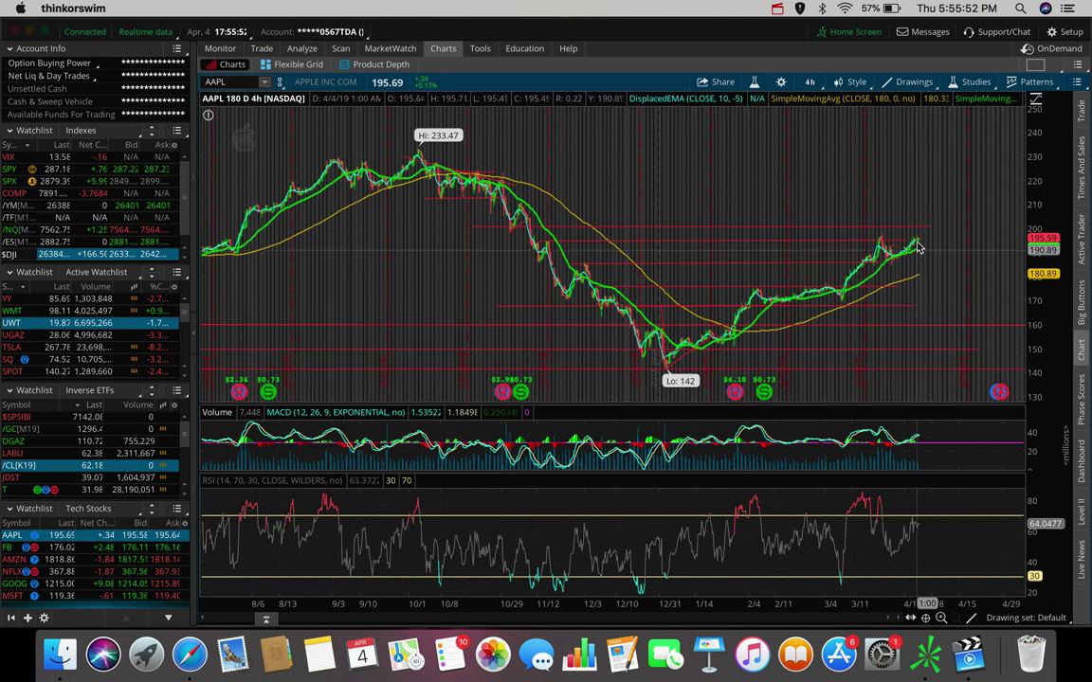